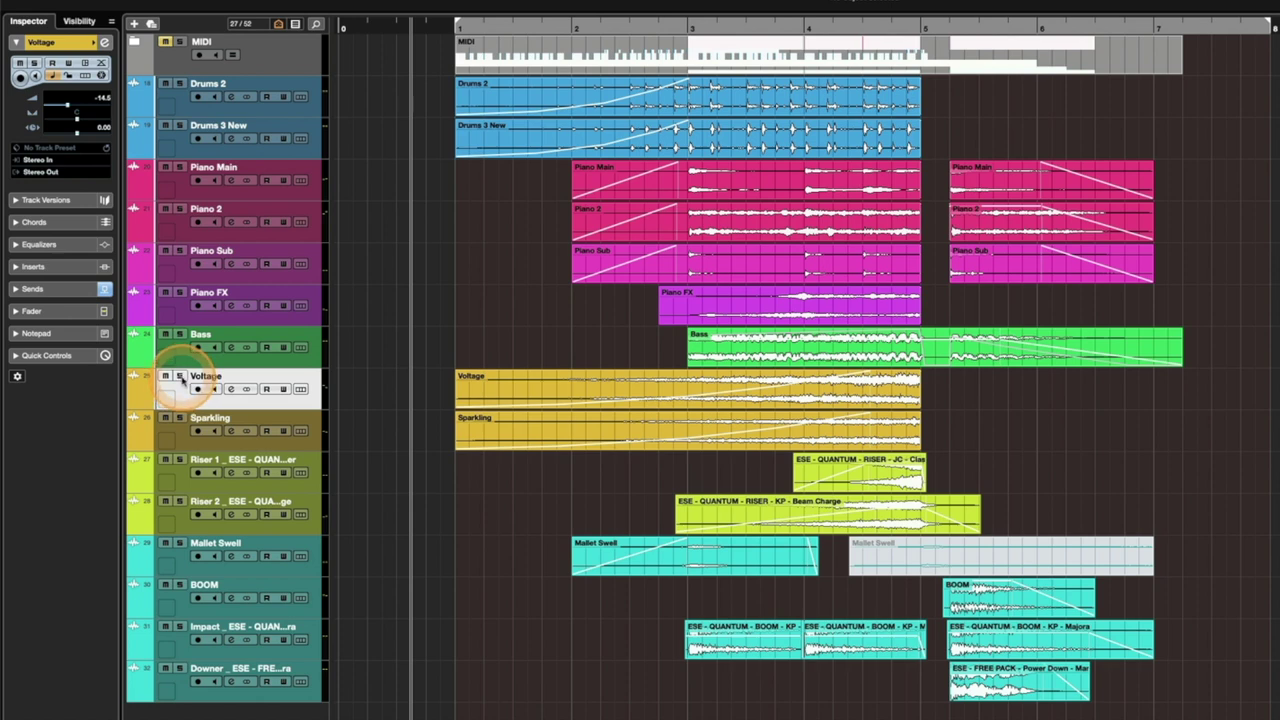
Toggle solo on and off repeatedly for the Voltage track, leaving it unsoloed
left_click(179, 376)
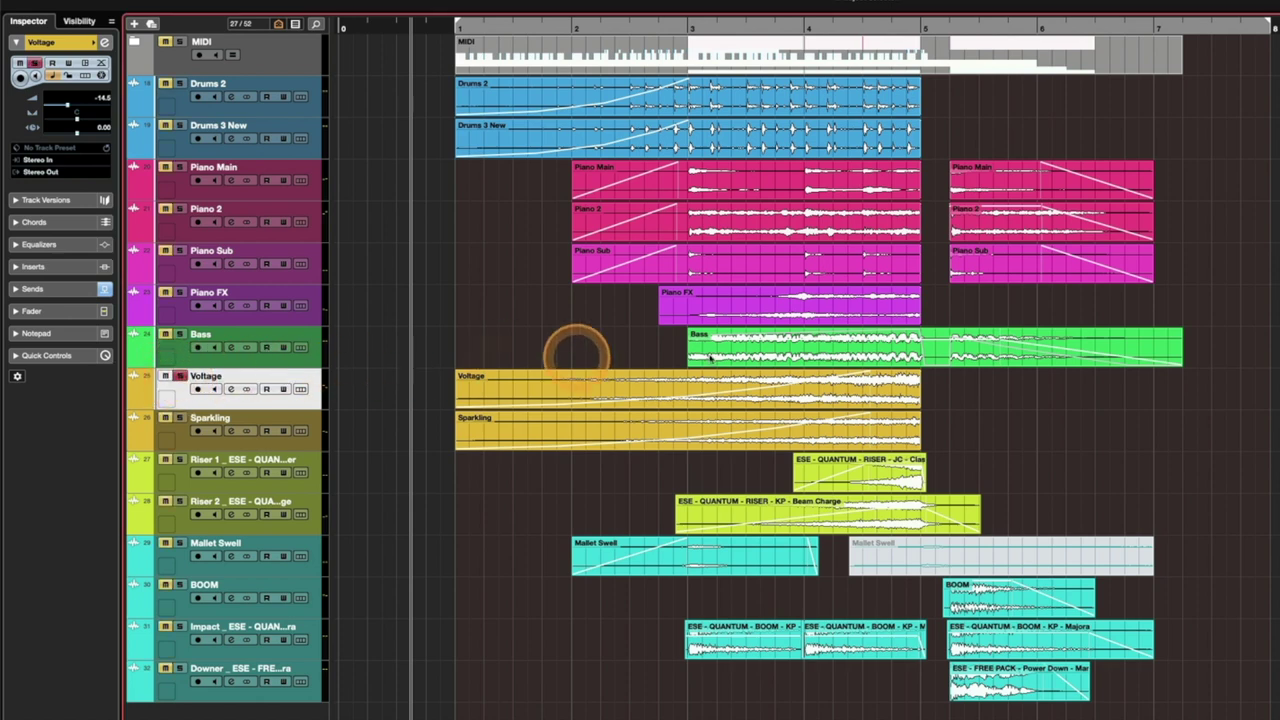
left_click(197, 404)
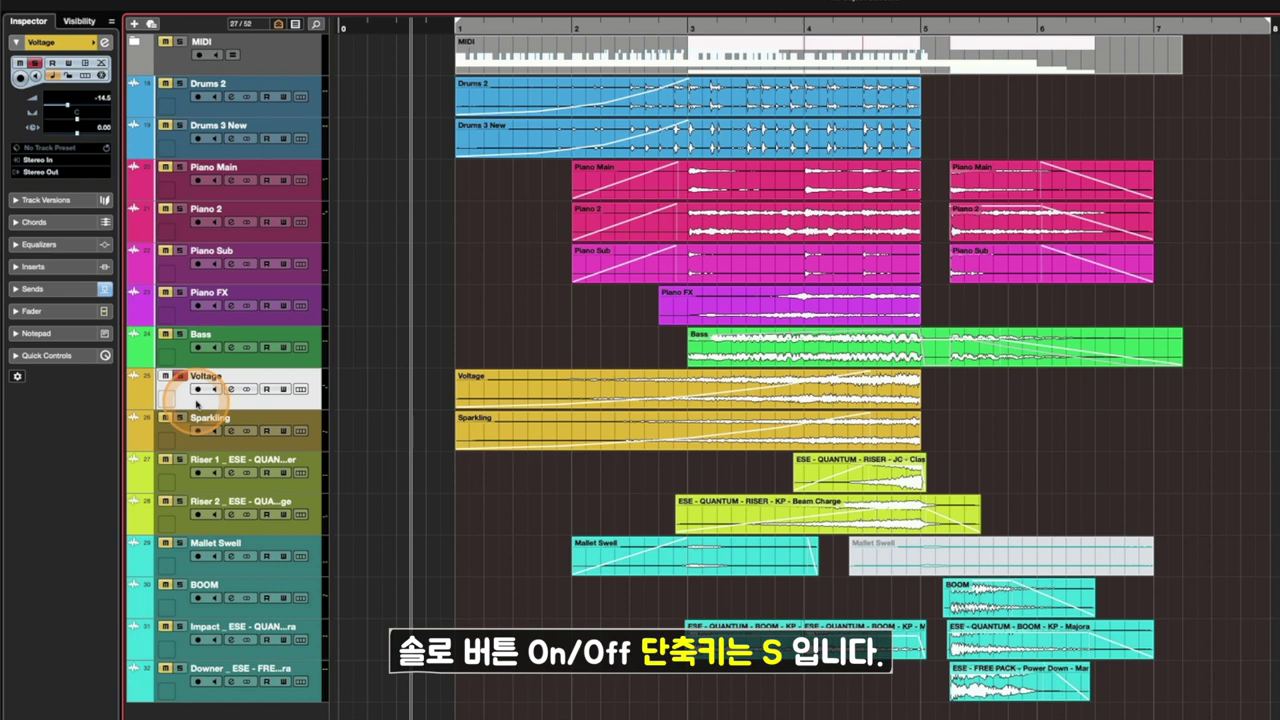
key("s")
key("s")
key("s")
key("s")
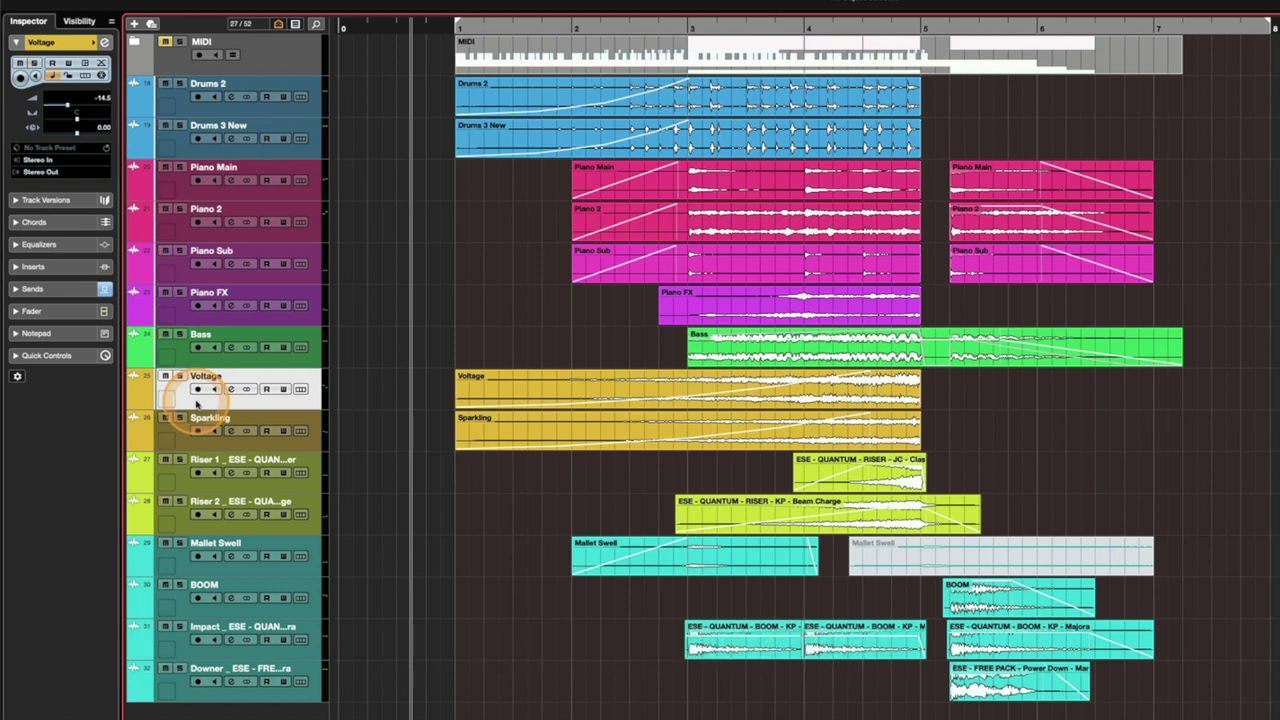
key("s")
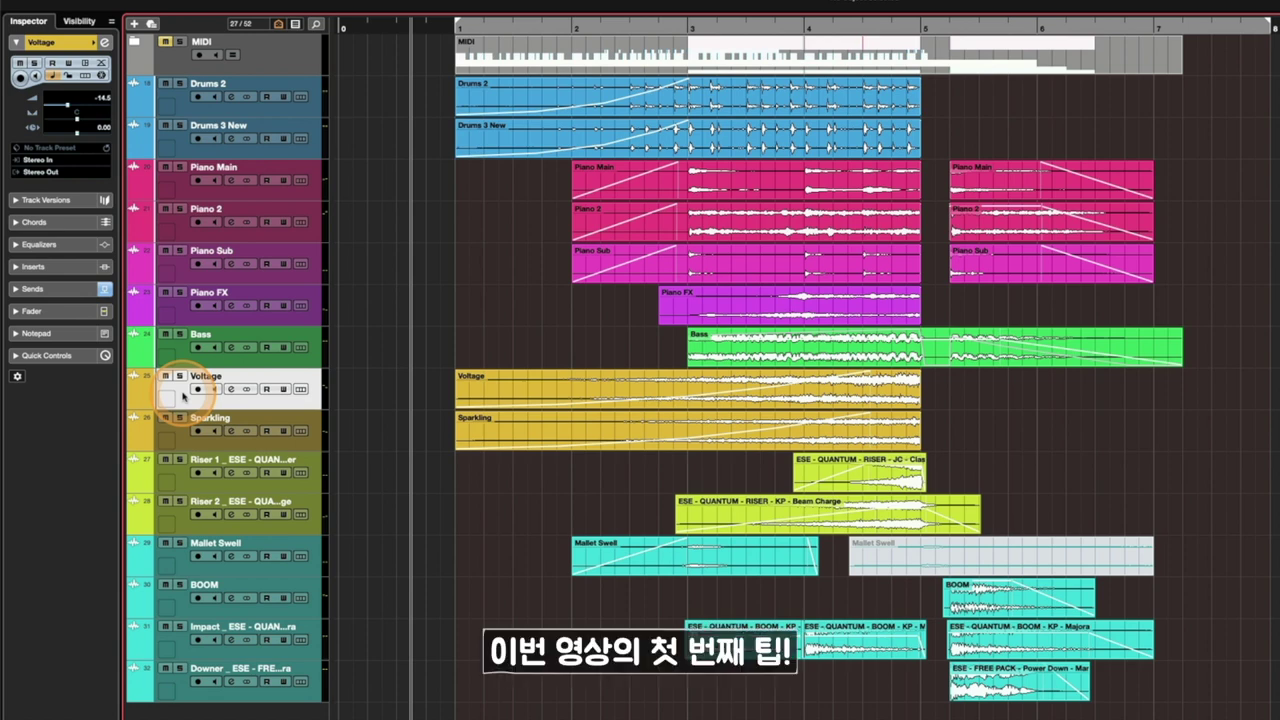
left_click(213, 389)
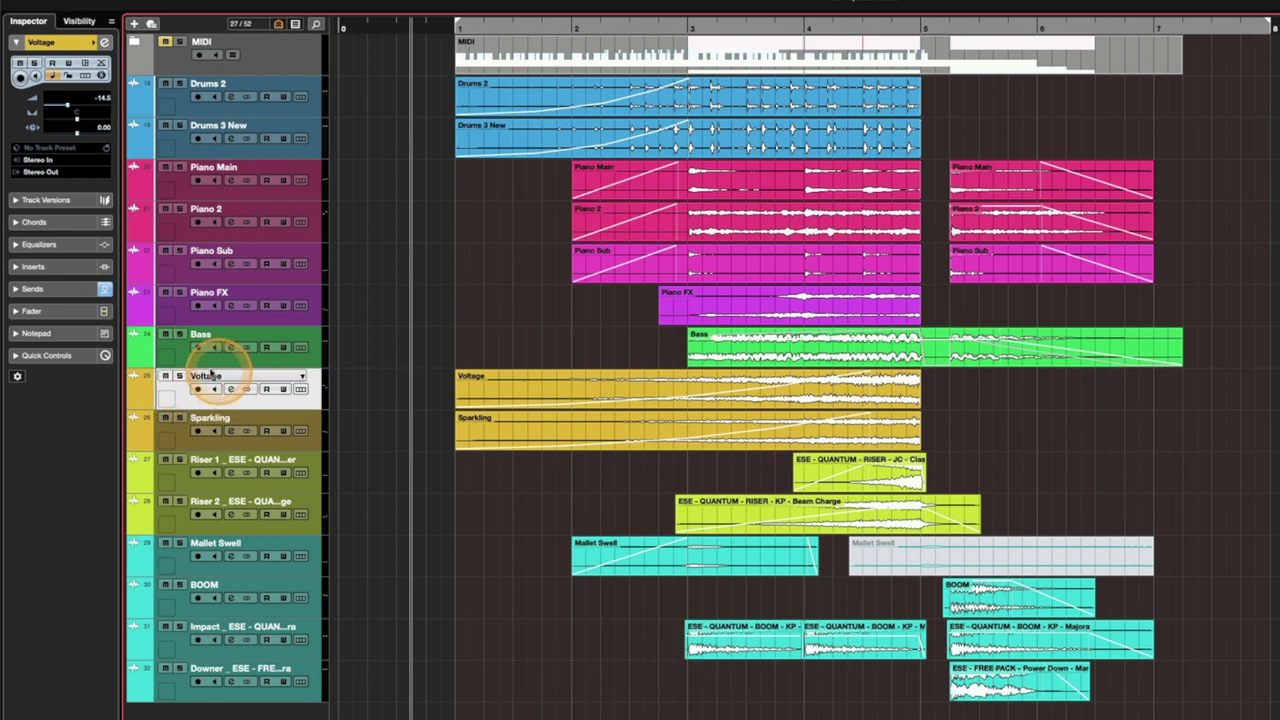
Toggle solo on the BOOM and Voltage tracks, ending with BOOM soloed and selected
left_click(180, 585)
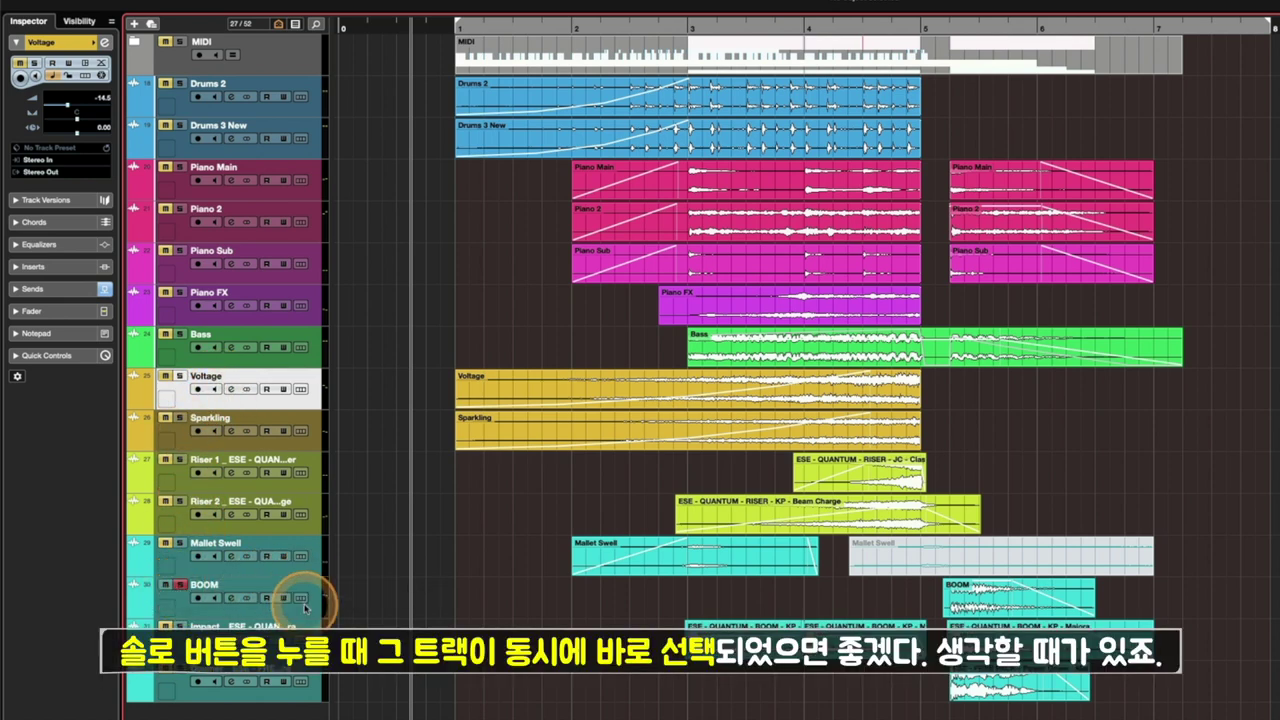
left_click(181, 586)
left_click(180, 376)
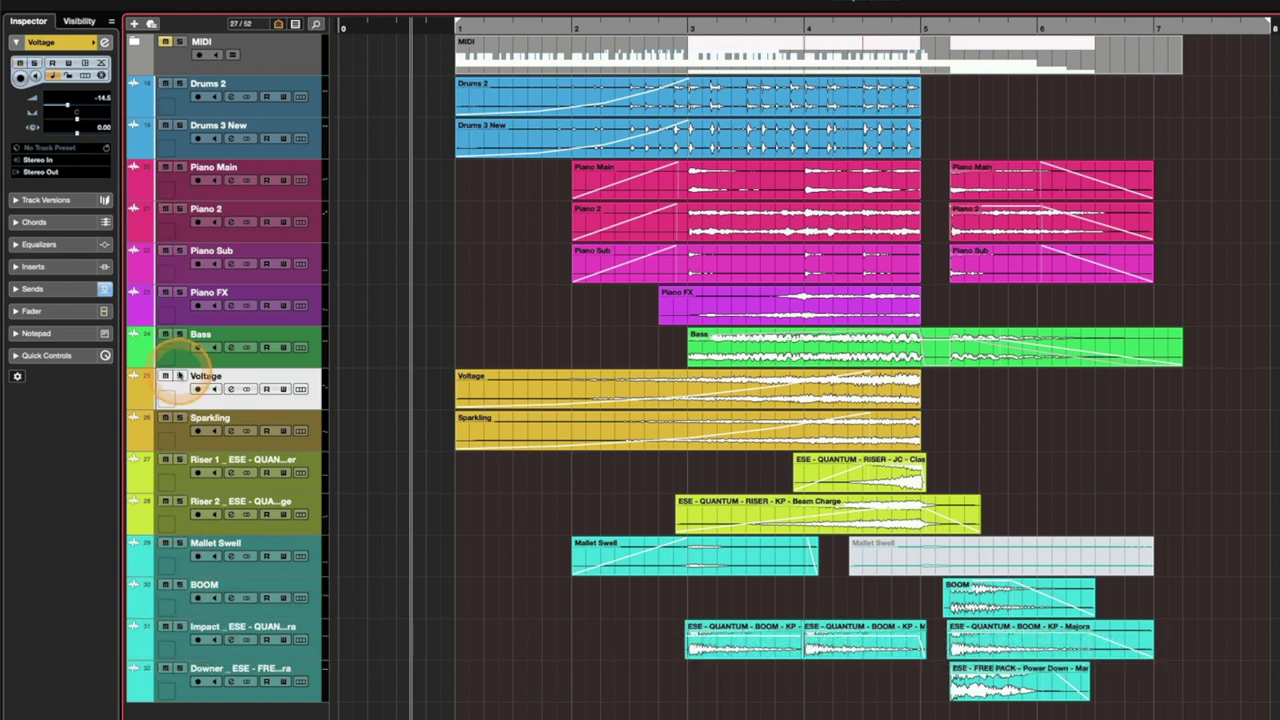
left_click(181, 586)
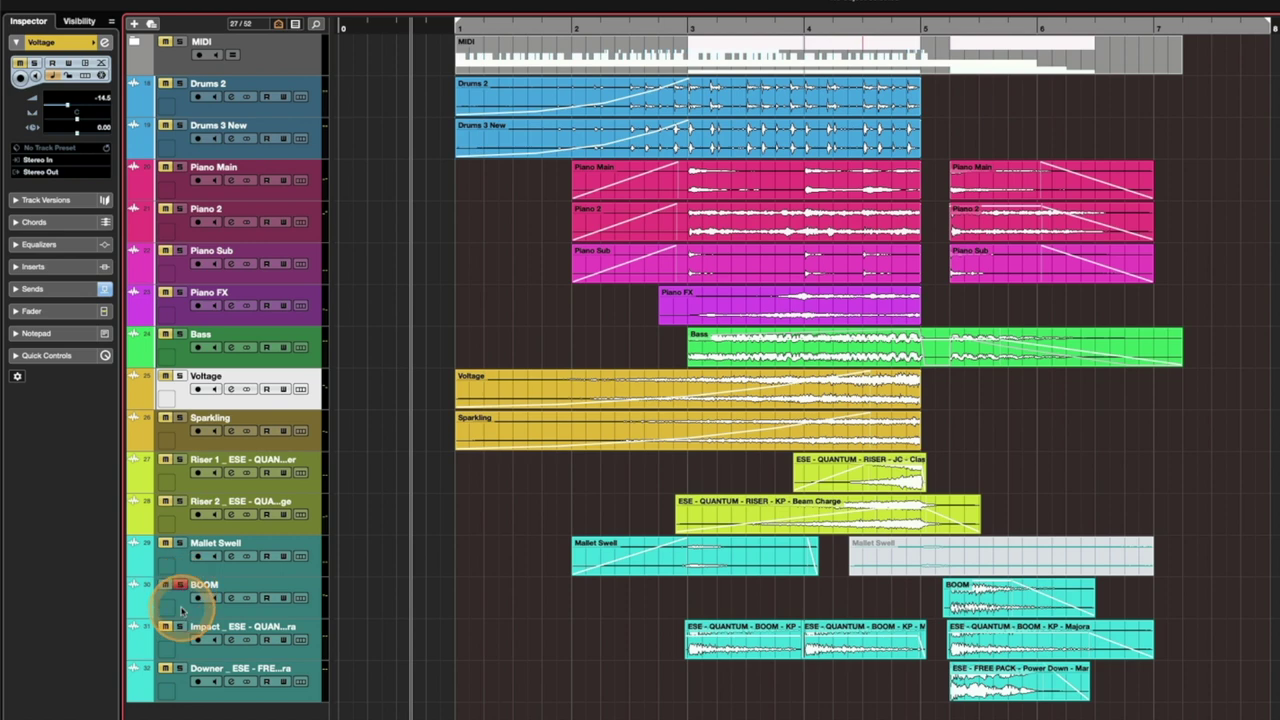
left_click(181, 608)
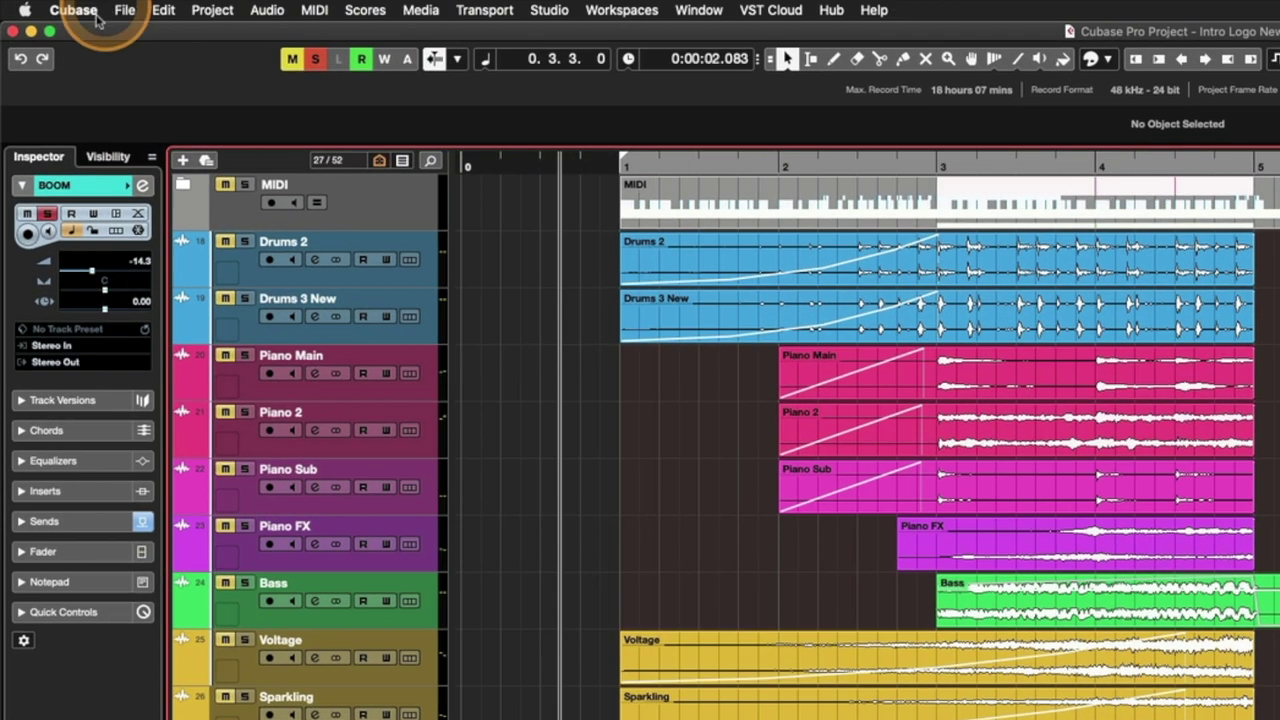
Enable Select Channel/Track on Solo in the Project & MixConsole editing preferences and apply the change
left_click(74, 11)
left_click(118, 62)
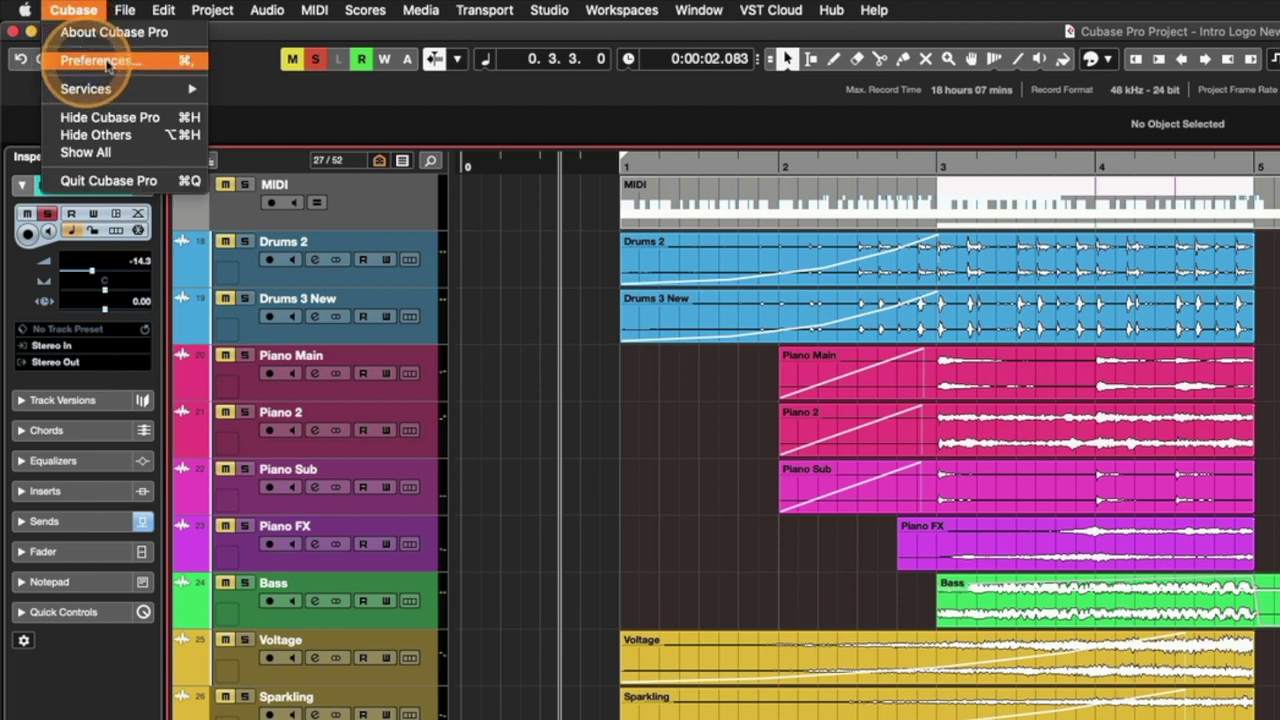
left_click(165, 10)
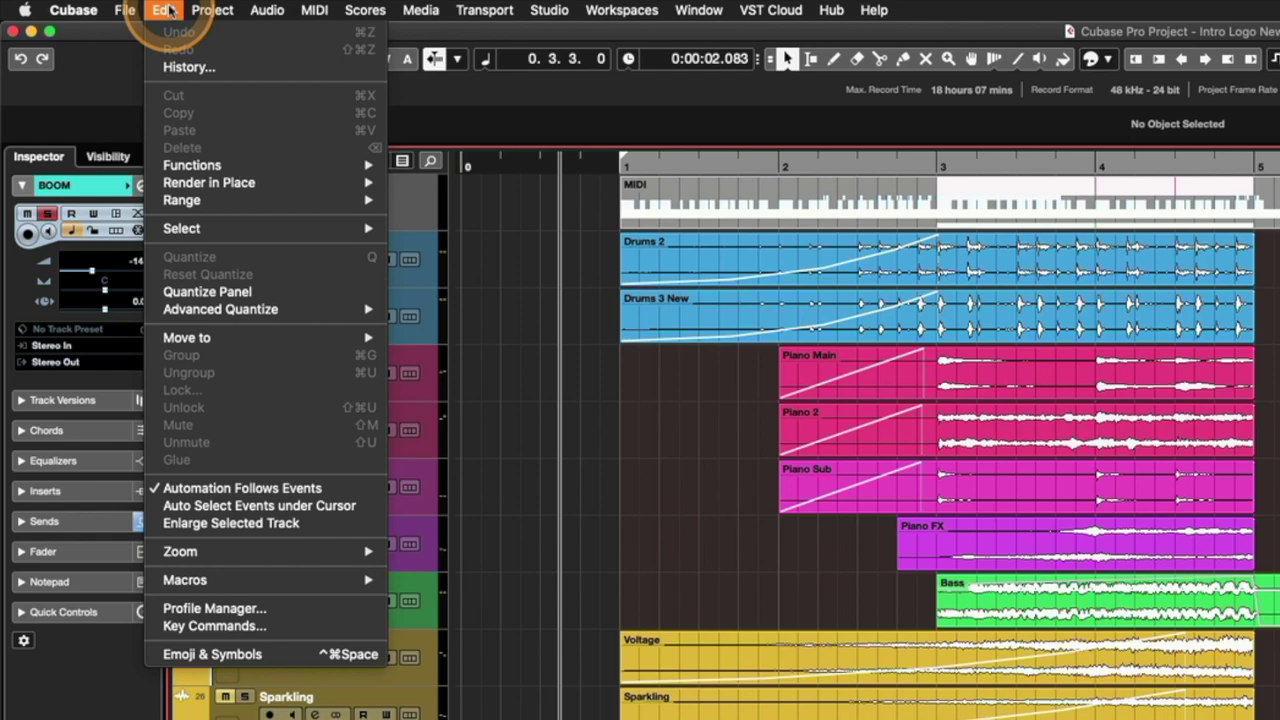
left_click(88, 10)
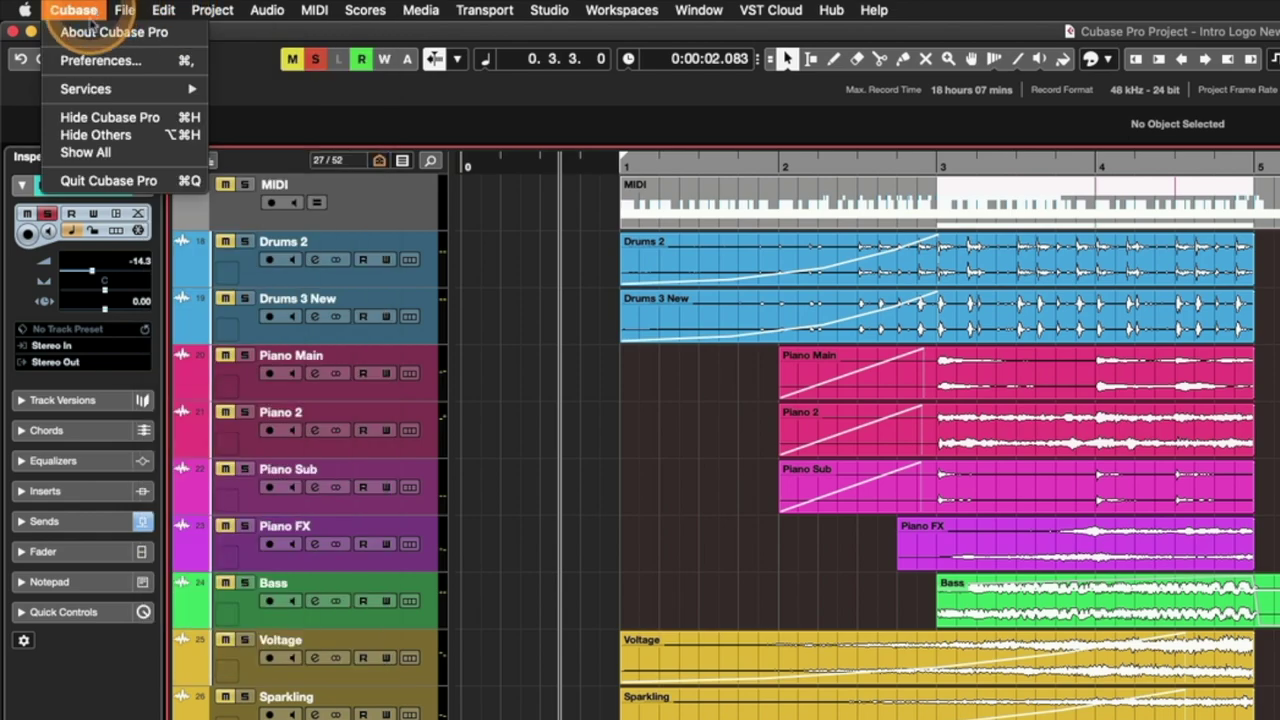
left_click(95, 61)
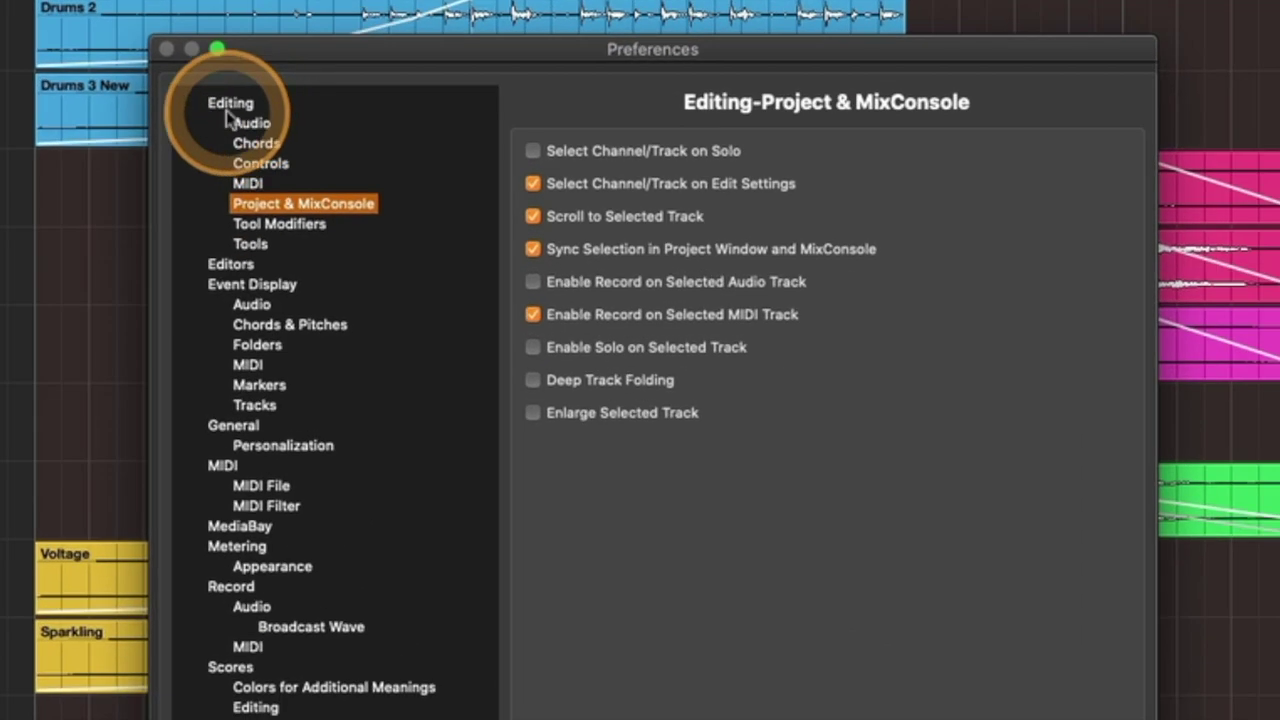
left_click(595, 246)
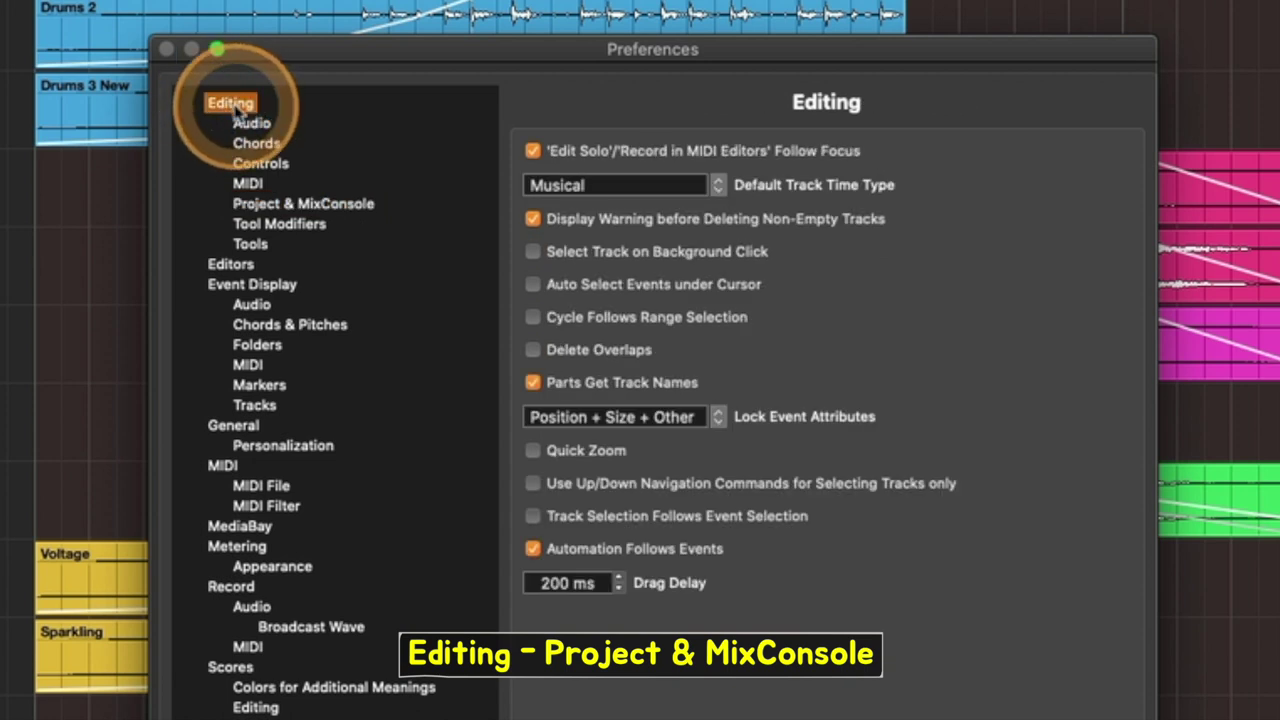
left_click(256, 206)
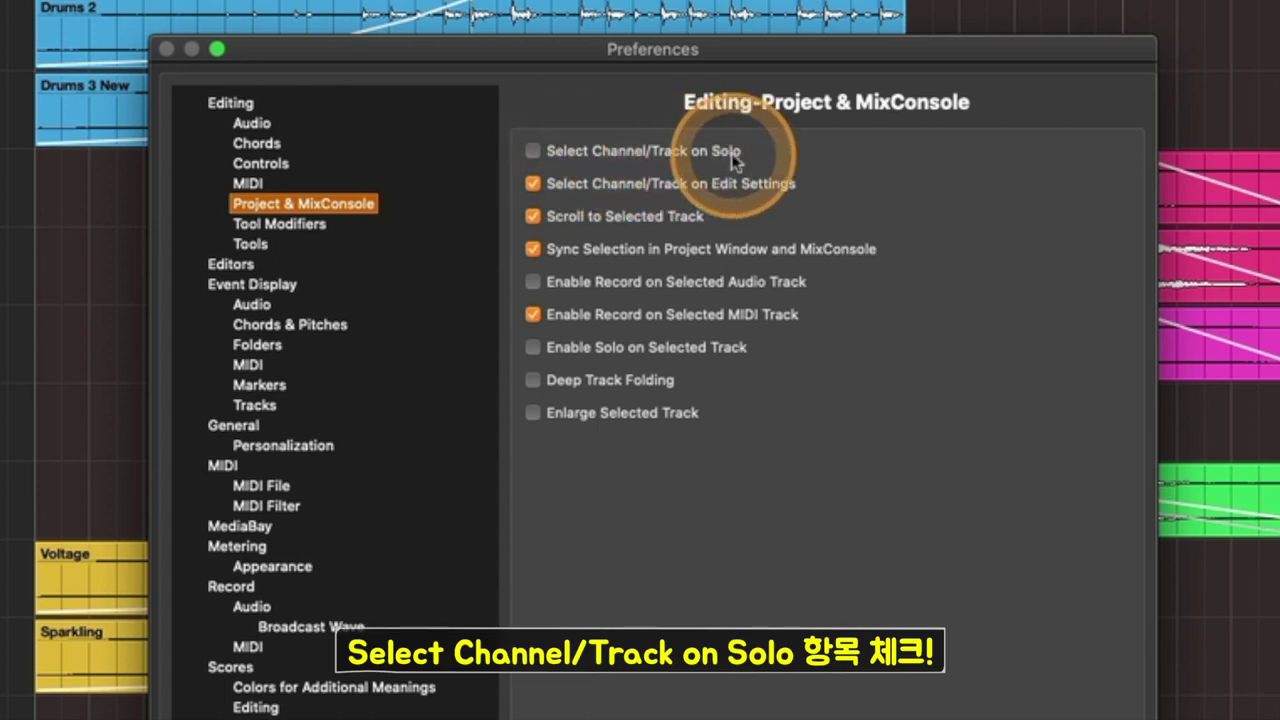
left_click(534, 154)
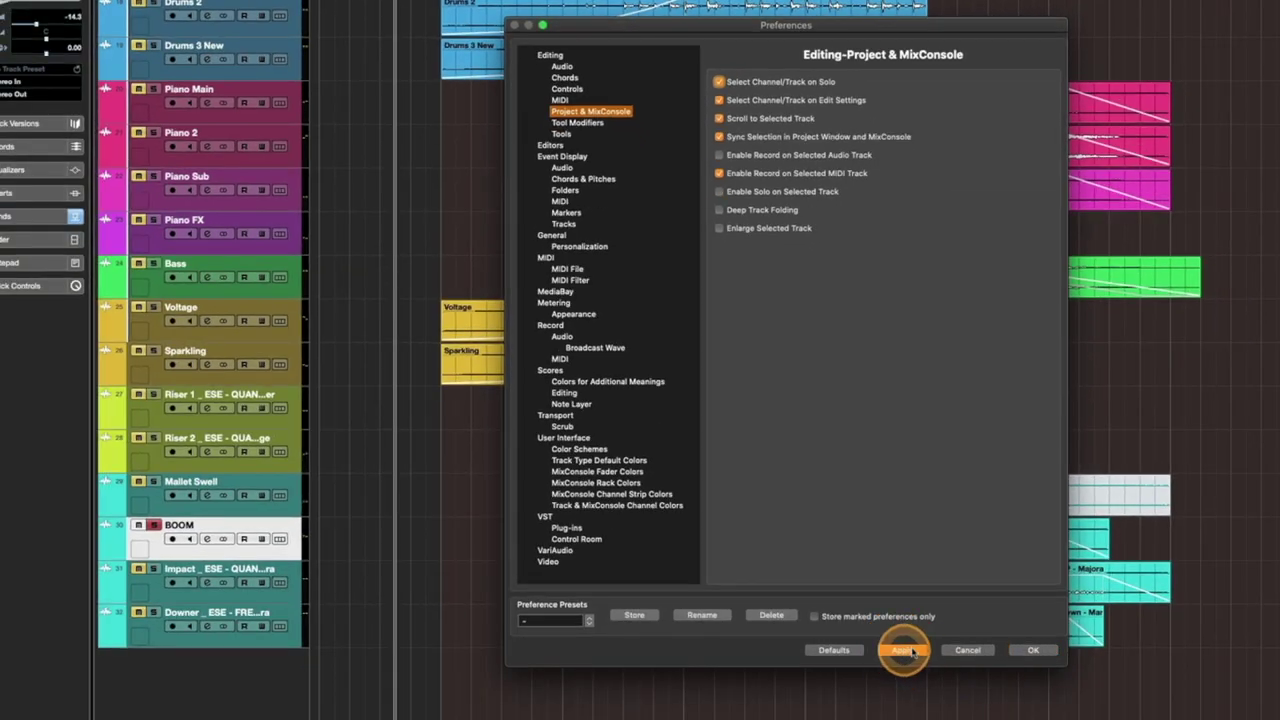
left_click(1033, 650)
Try the automatic track selection by soloing BOOM, Sparkling and Riser 2, and clear their solos
left_click(180, 312)
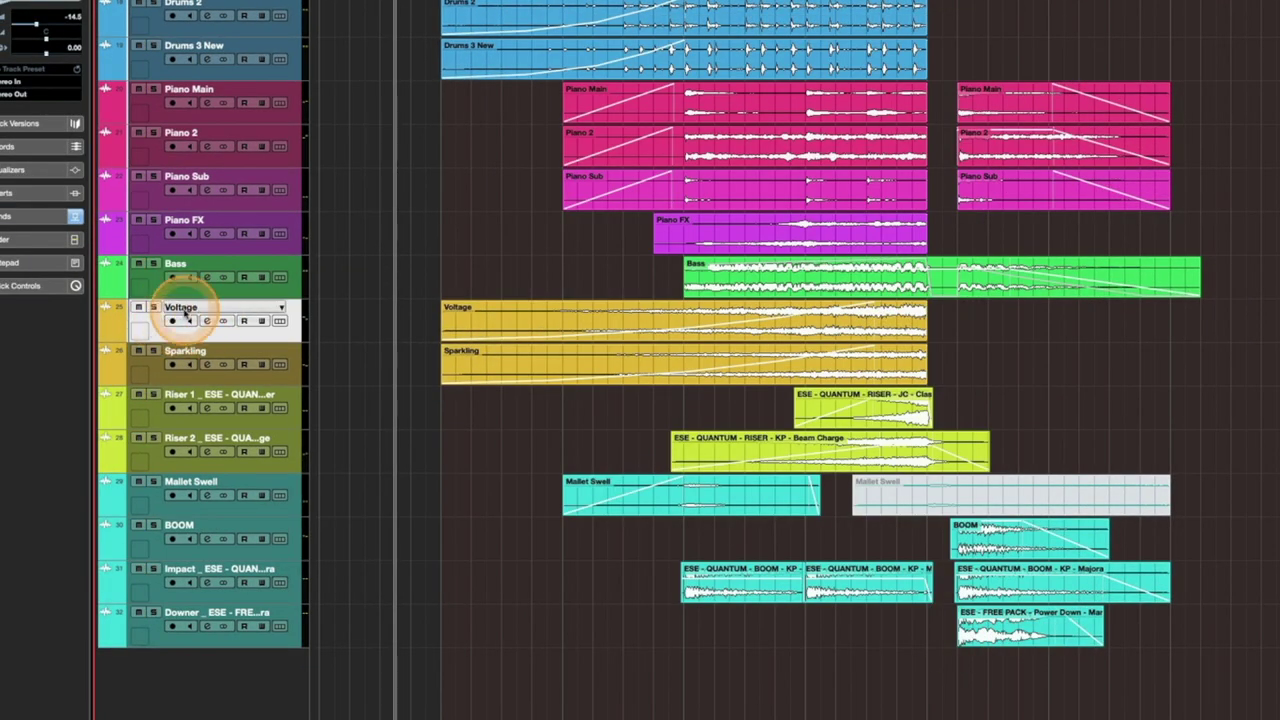
left_click(154, 527)
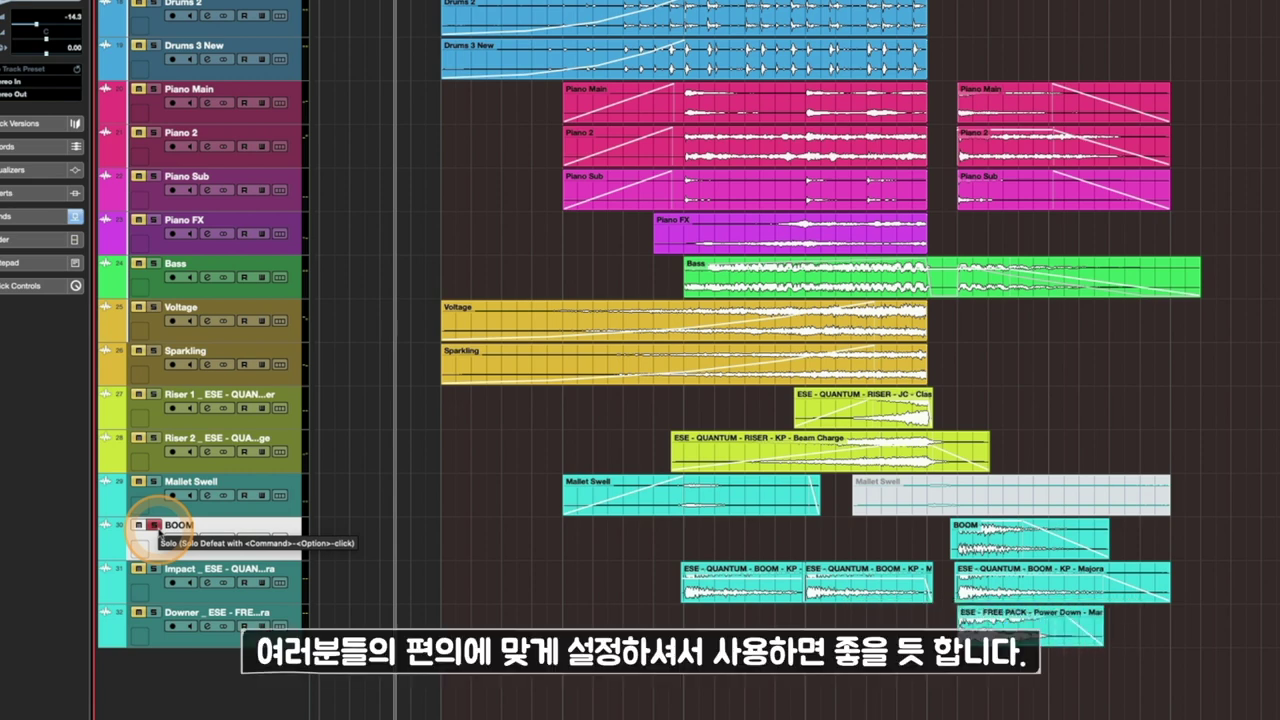
left_click(153, 352)
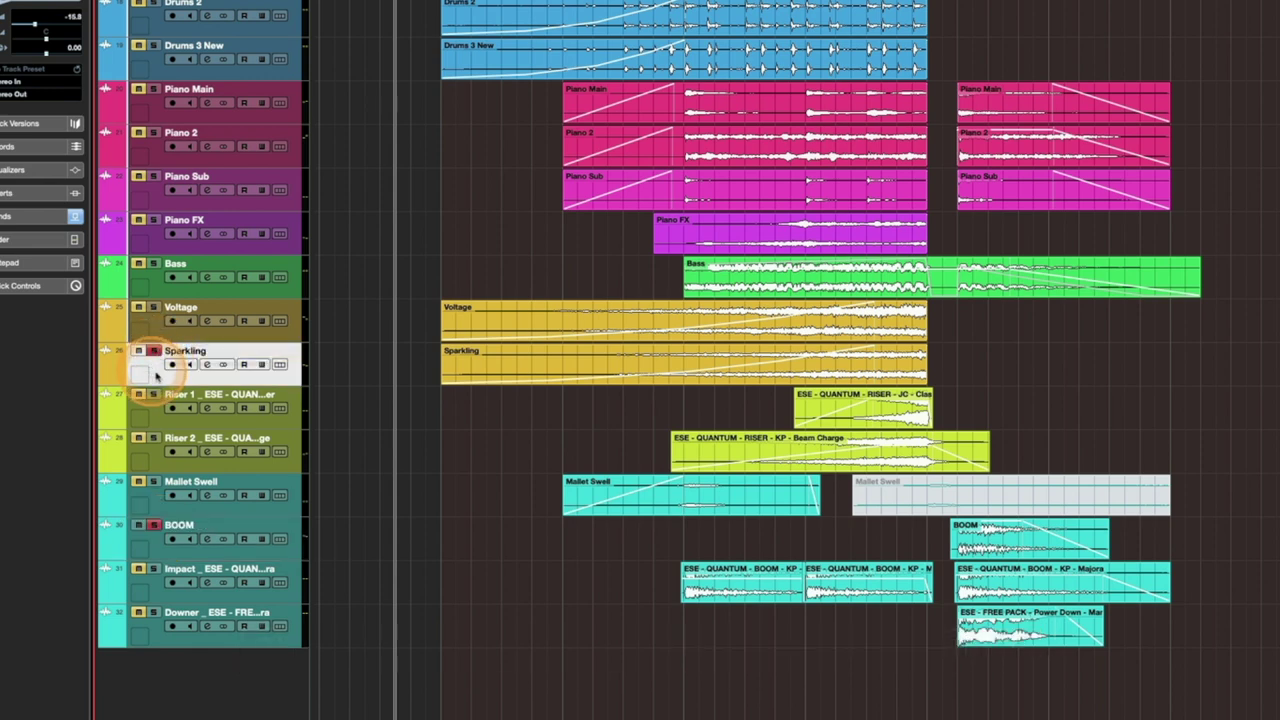
left_click(153, 438)
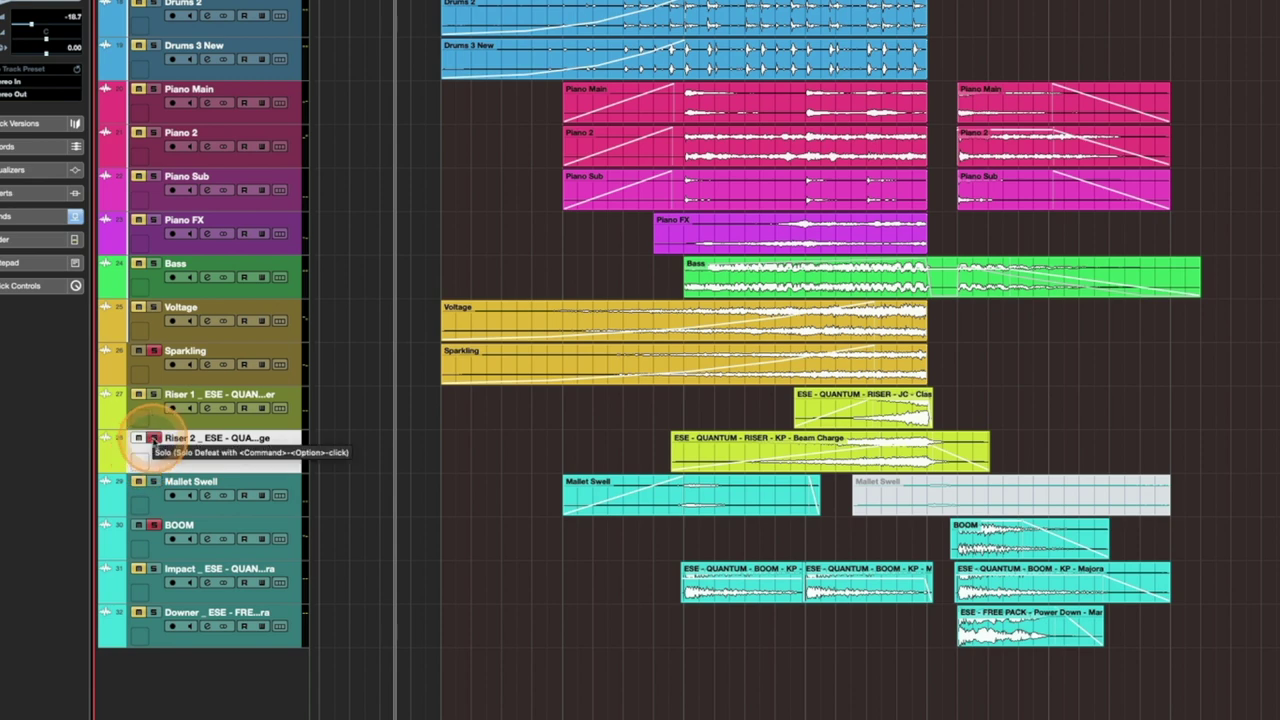
left_click(153, 438)
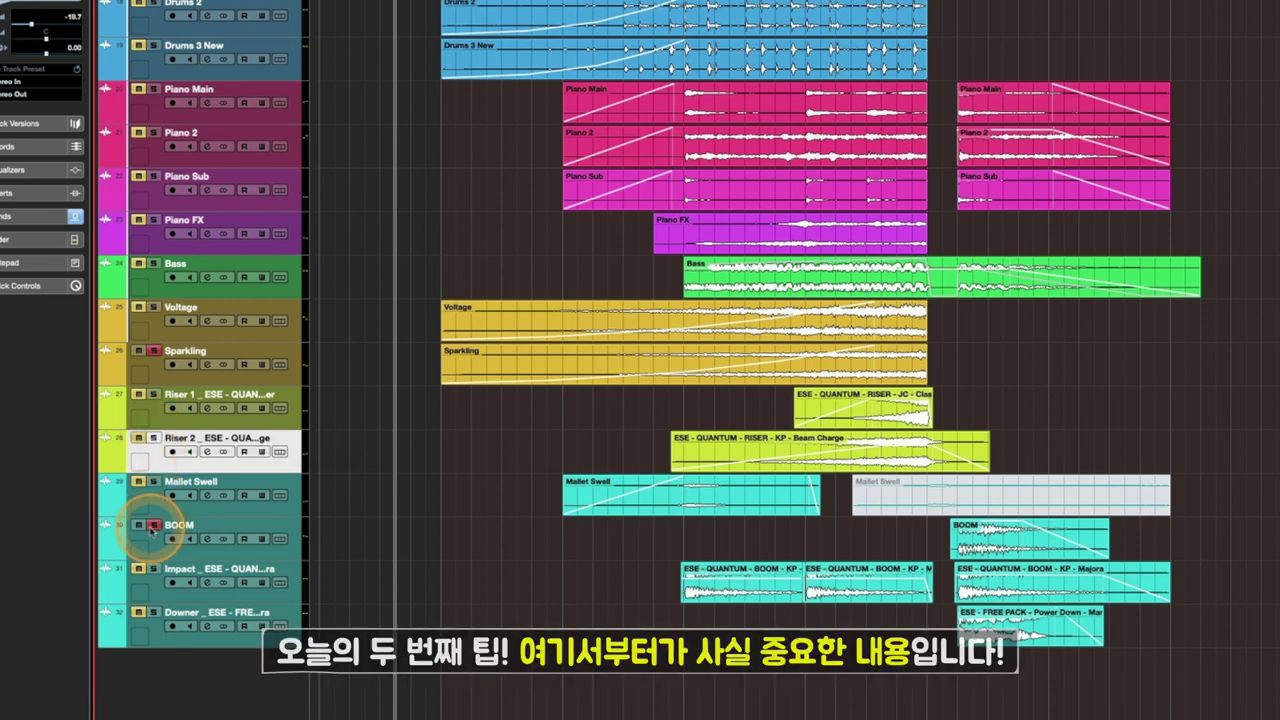
left_click(153, 352)
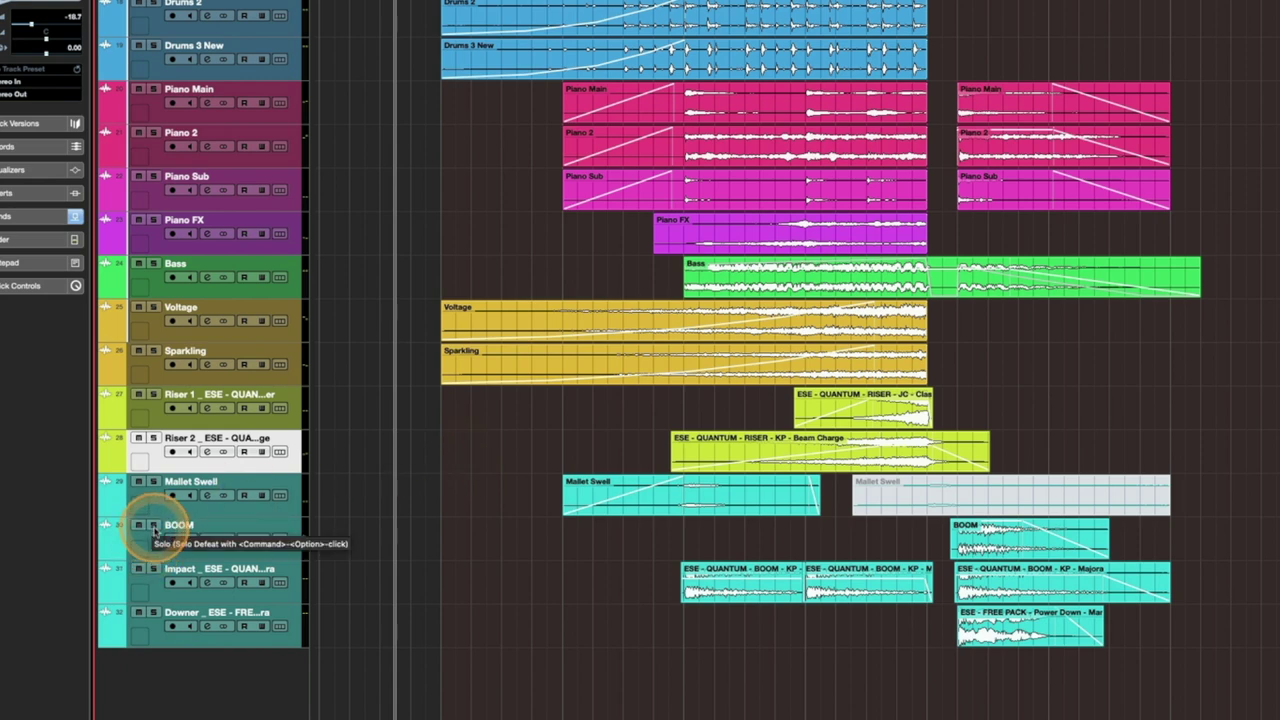
Add BOOM, Riser 2 and Riser 1 to the solo one after another, and unsolo them all
left_click(154, 527)
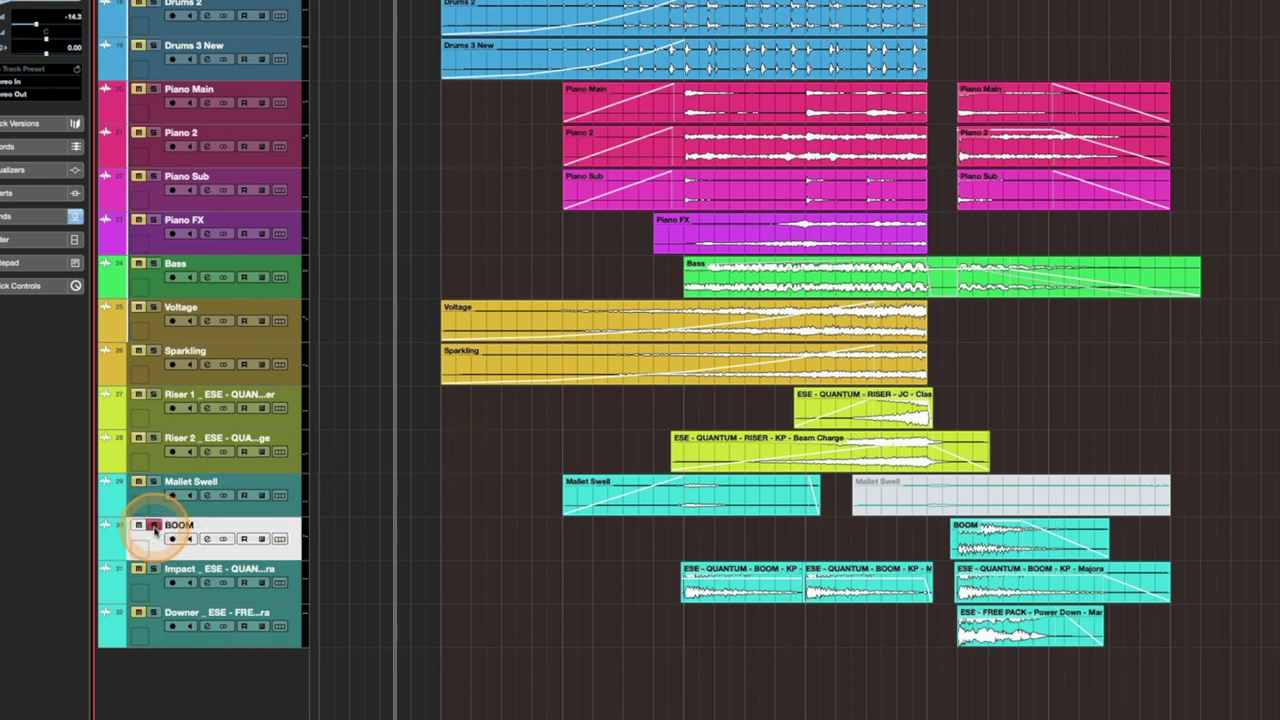
left_click(153, 440)
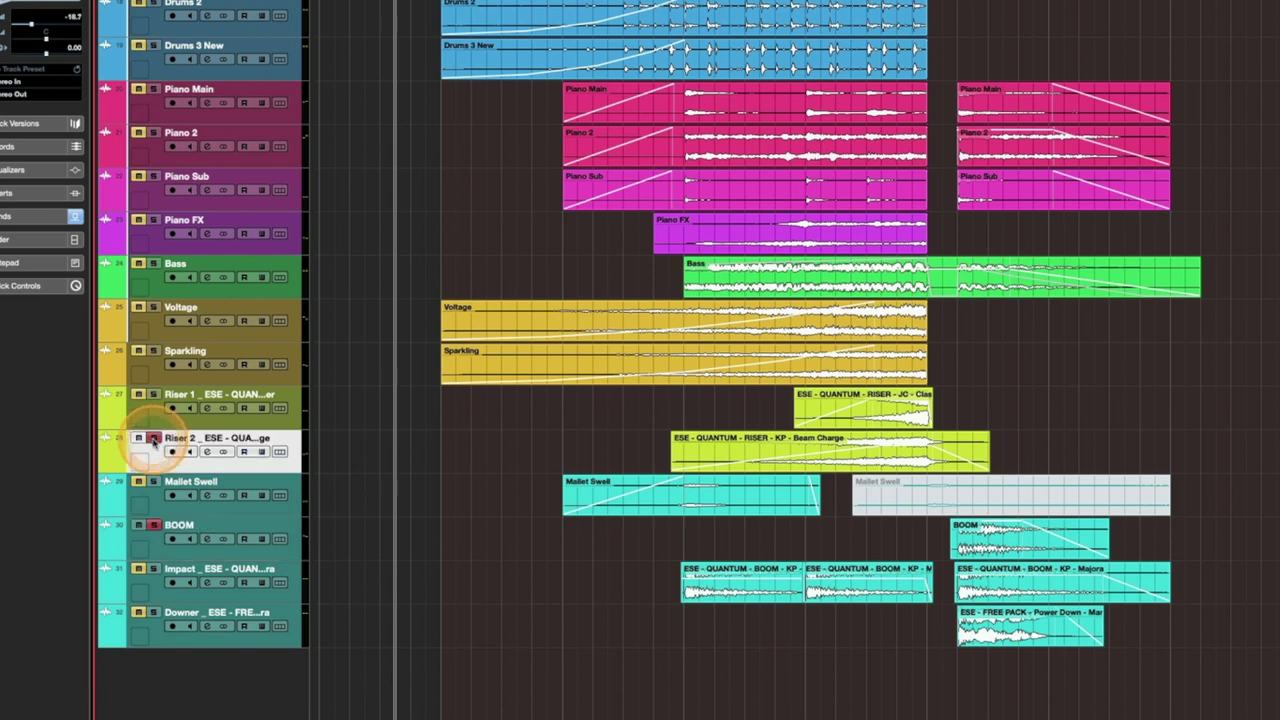
left_click(154, 396)
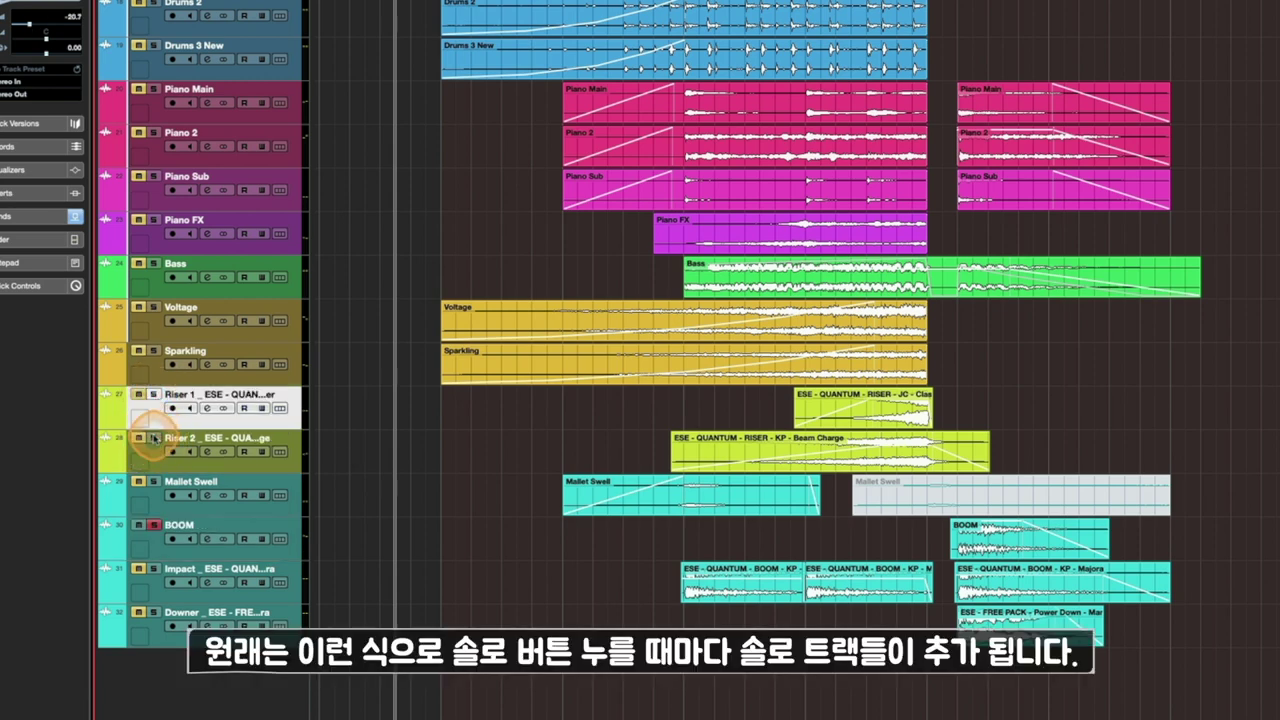
left_click(153, 525)
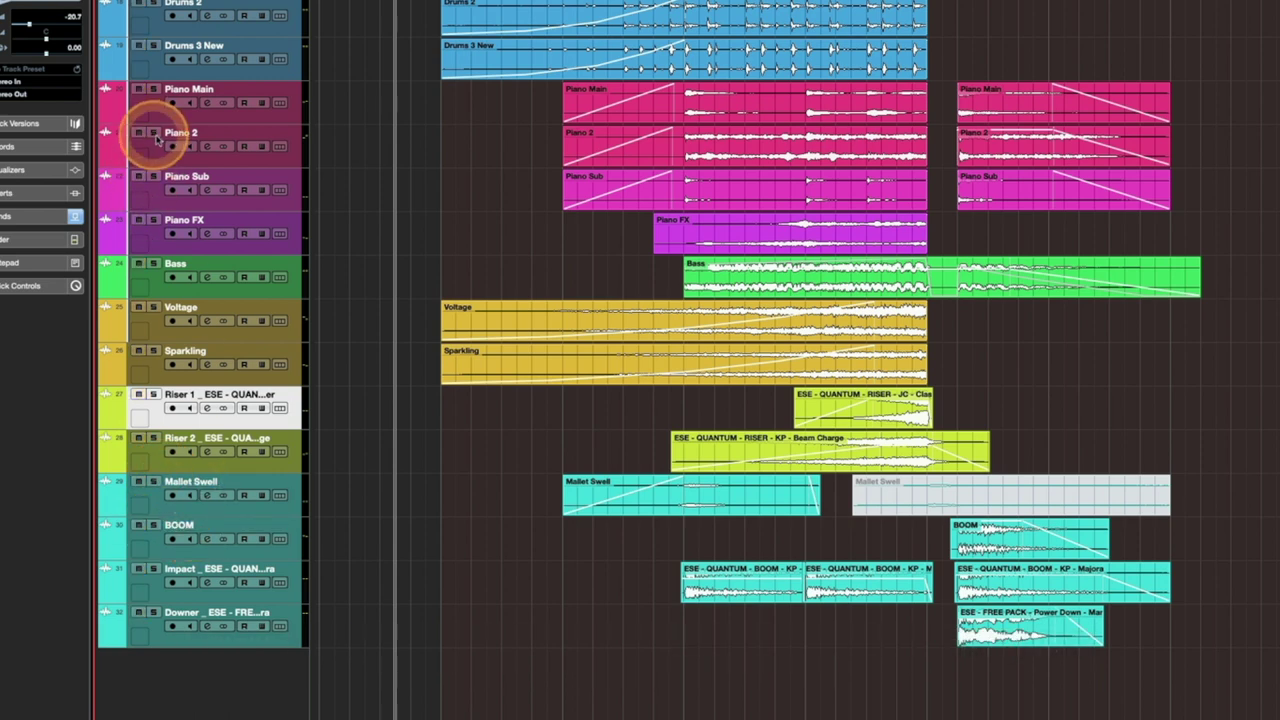
Solo Piano Main, add Piano 2 to the solo, and return to Piano Main soloed alone
left_click(150, 90)
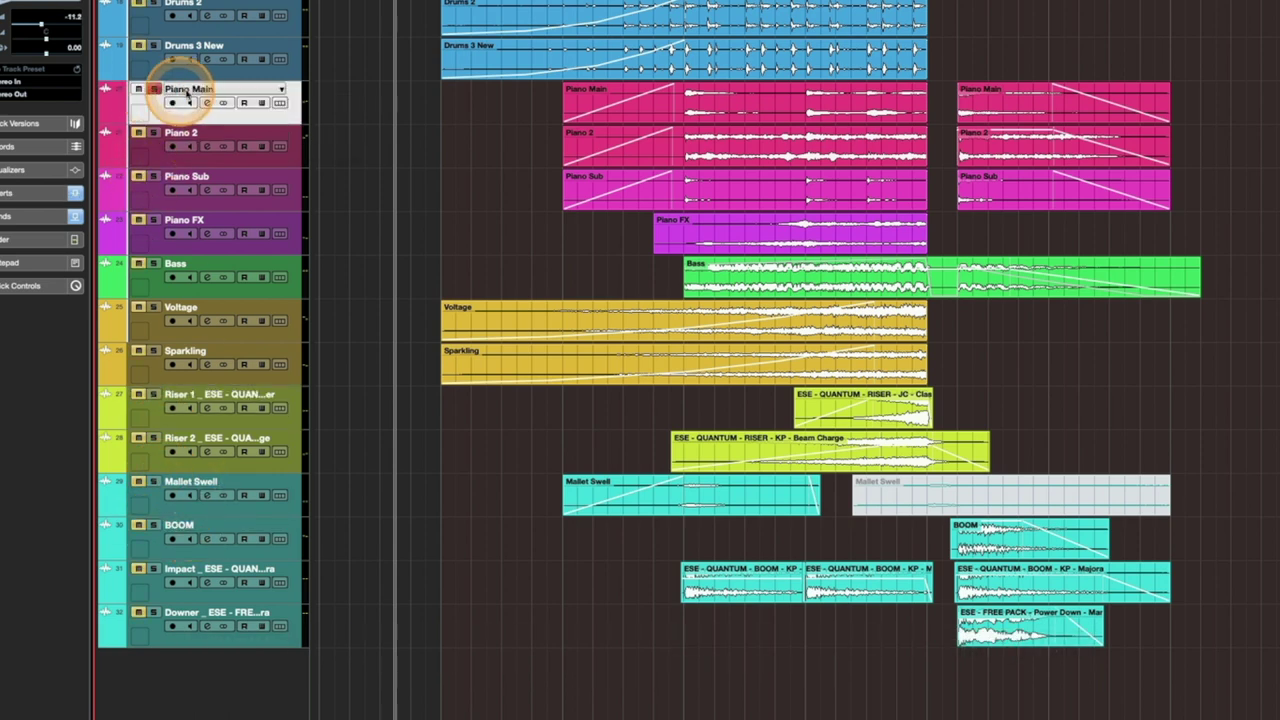
left_click(742, 97)
left_click(991, 107)
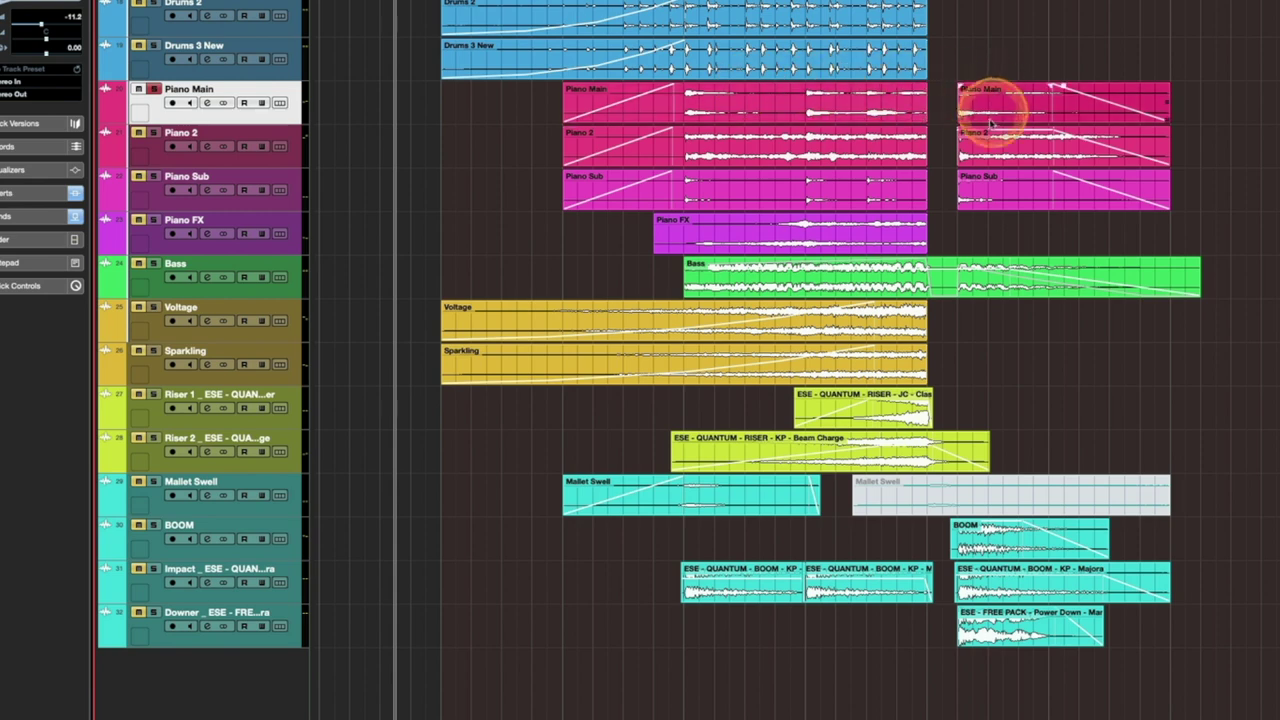
left_click(206, 90)
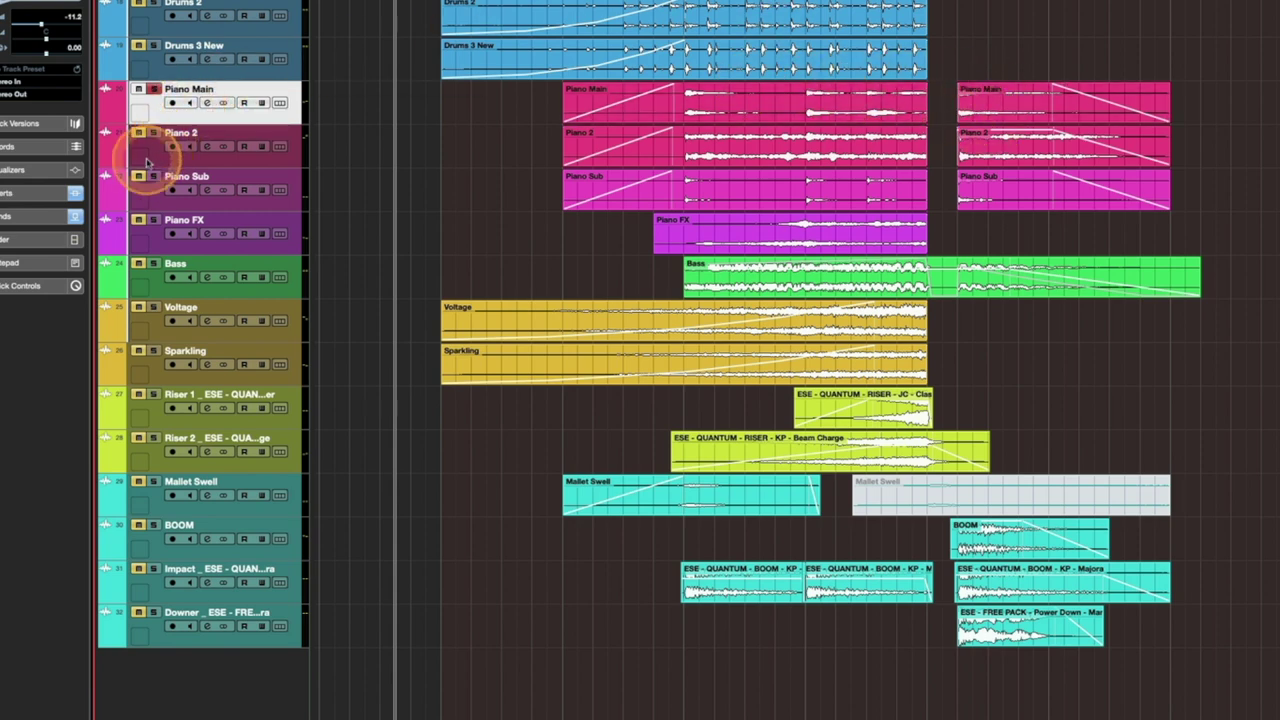
left_click(154, 134)
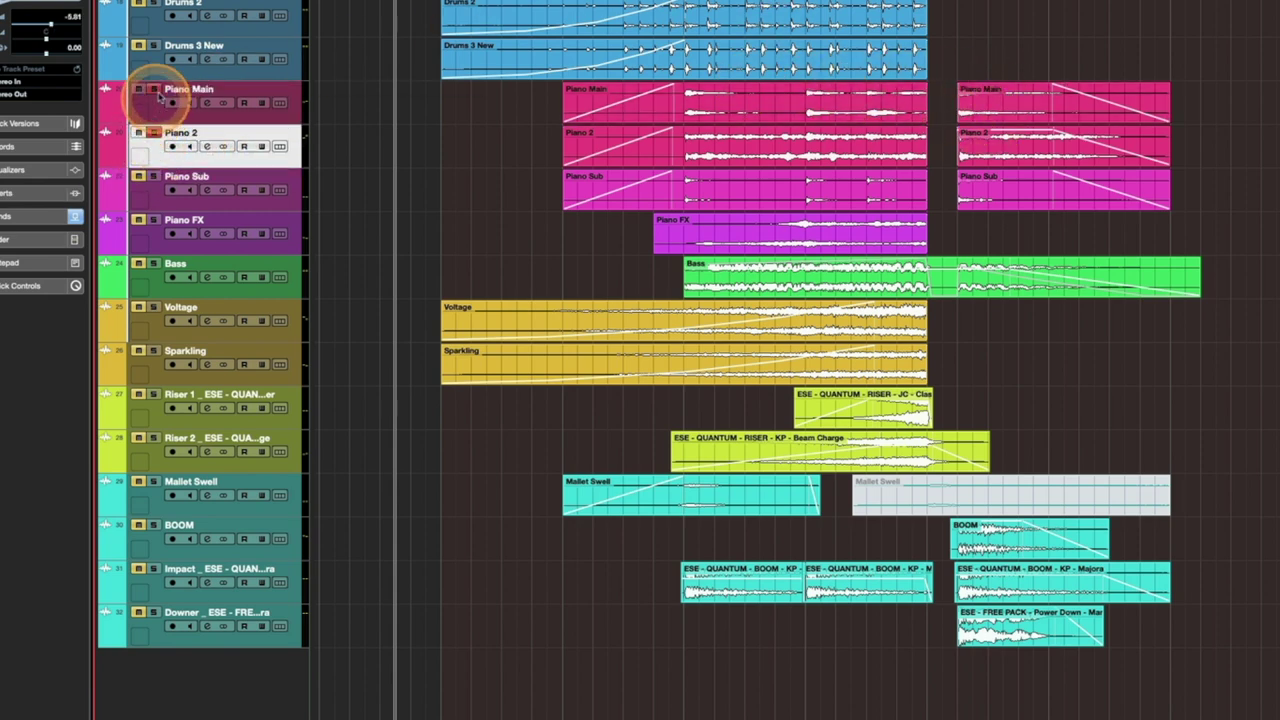
left_click(155, 134)
left_click(154, 90)
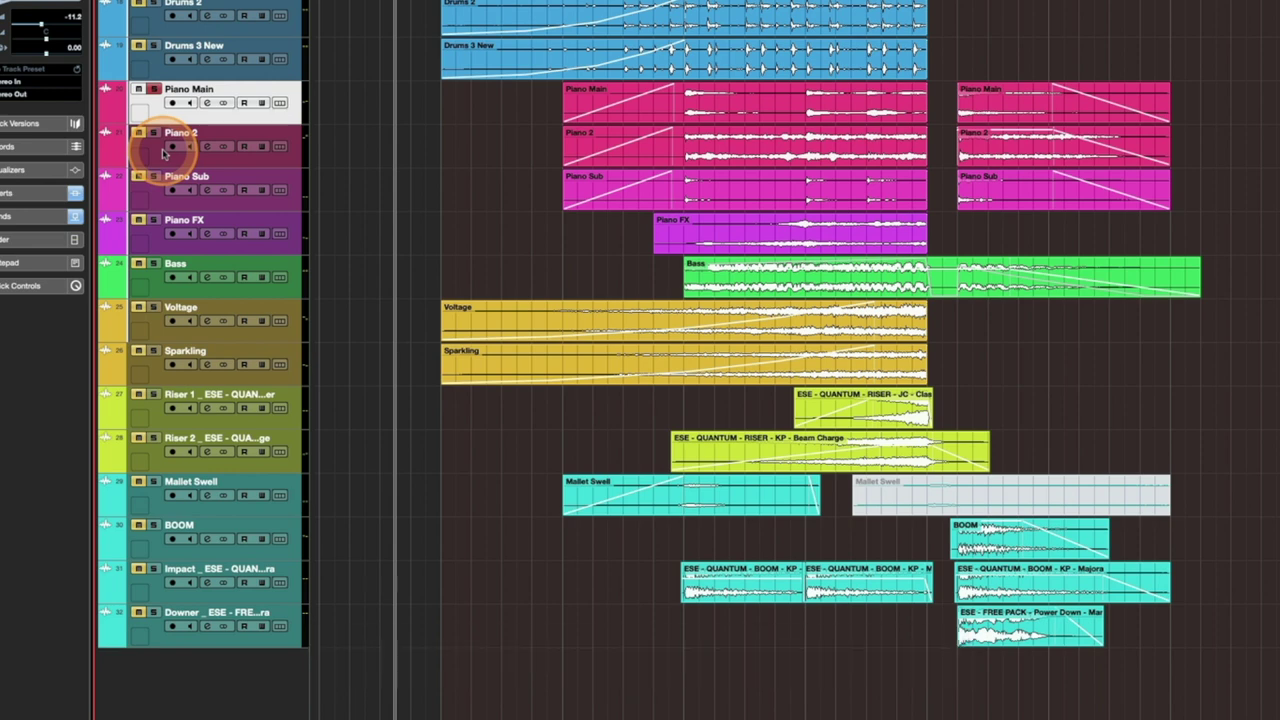
Alternate the solo between Piano Main and Piano 2 for comparison, ending with only Piano 2 soloed
left_click(154, 133)
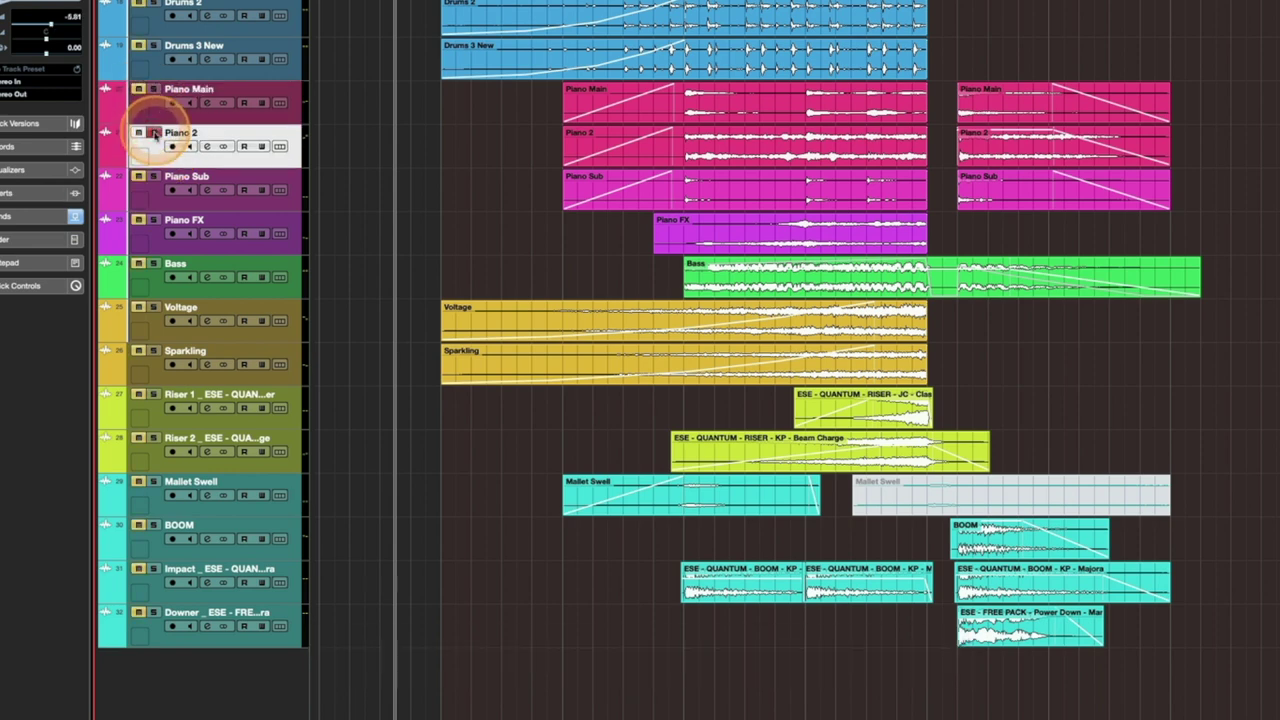
left_click(154, 89)
left_click(155, 133)
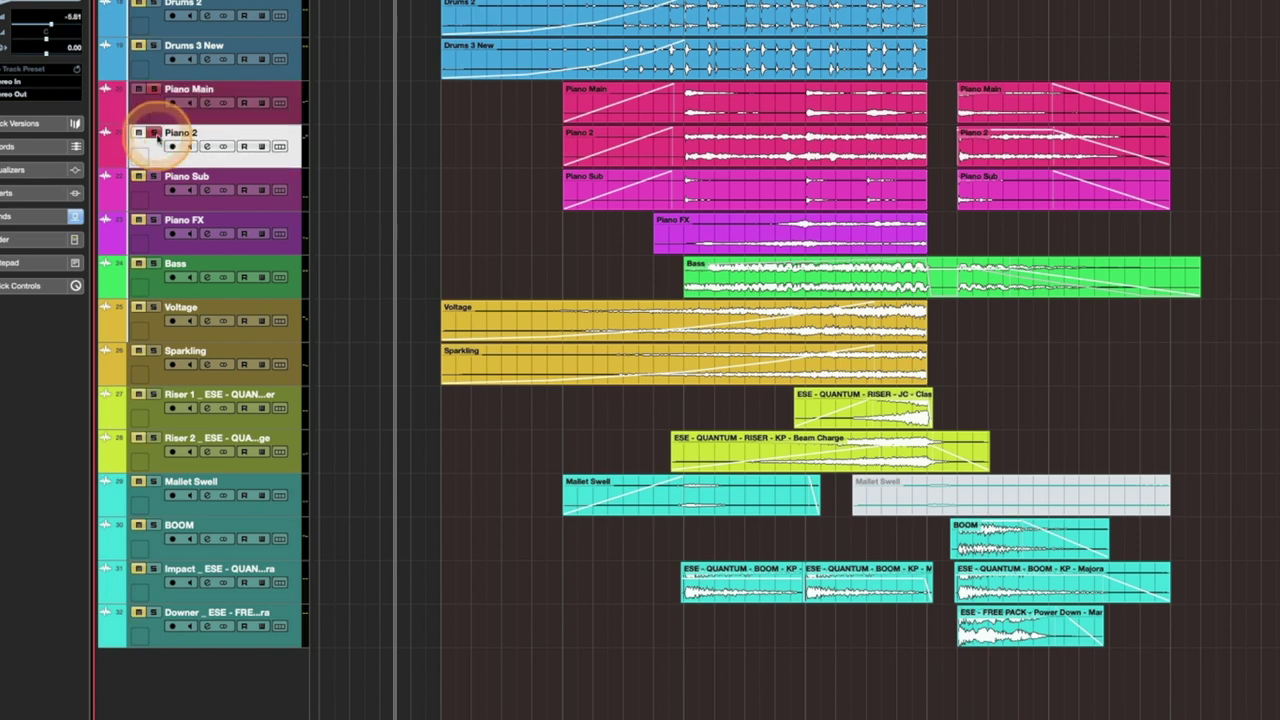
left_click(154, 89)
left_click(154, 133)
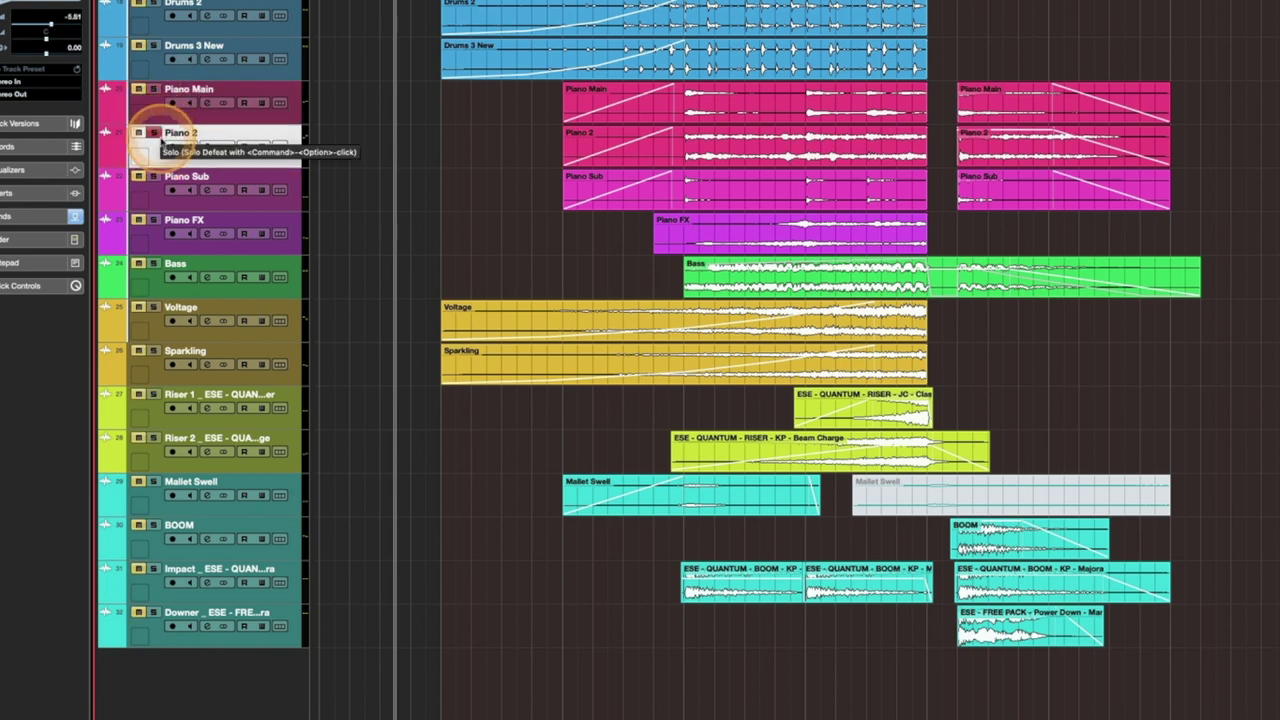
left_click(154, 133)
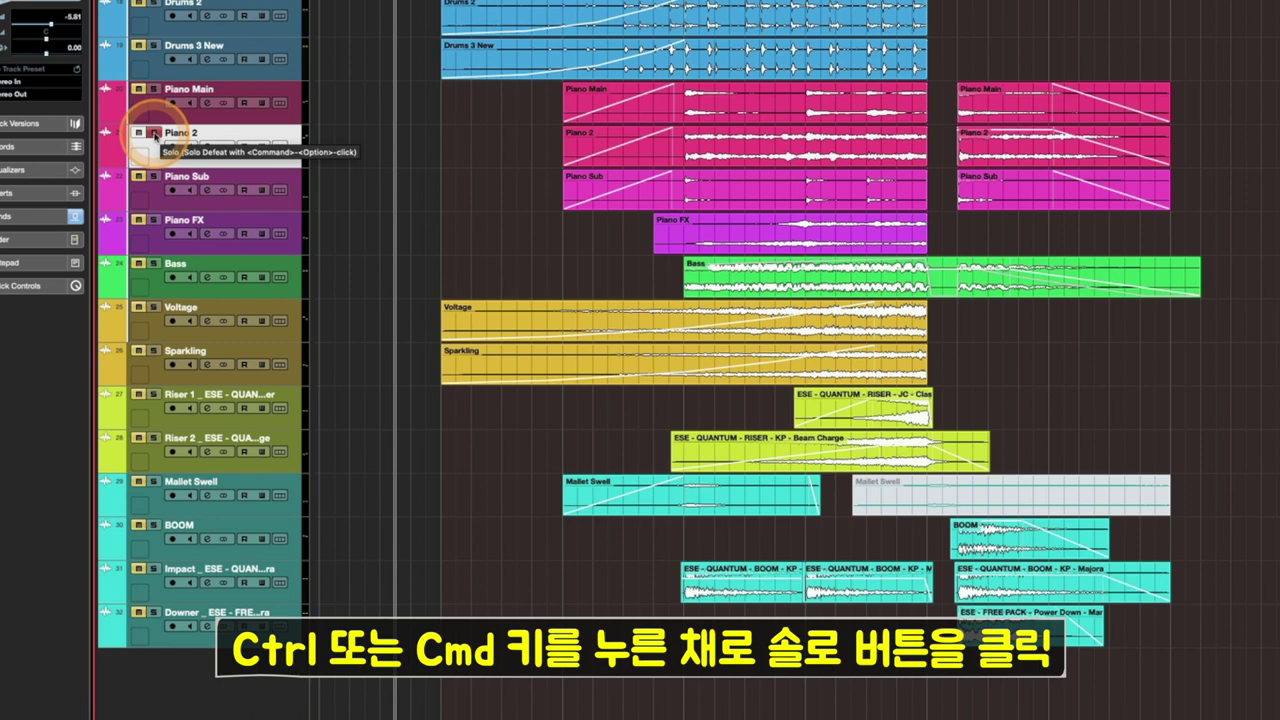
Switch the exclusive solo back and forth between Piano Main and Piano 2, finishing with Piano 2 soloed and selected
left_click(154, 90)
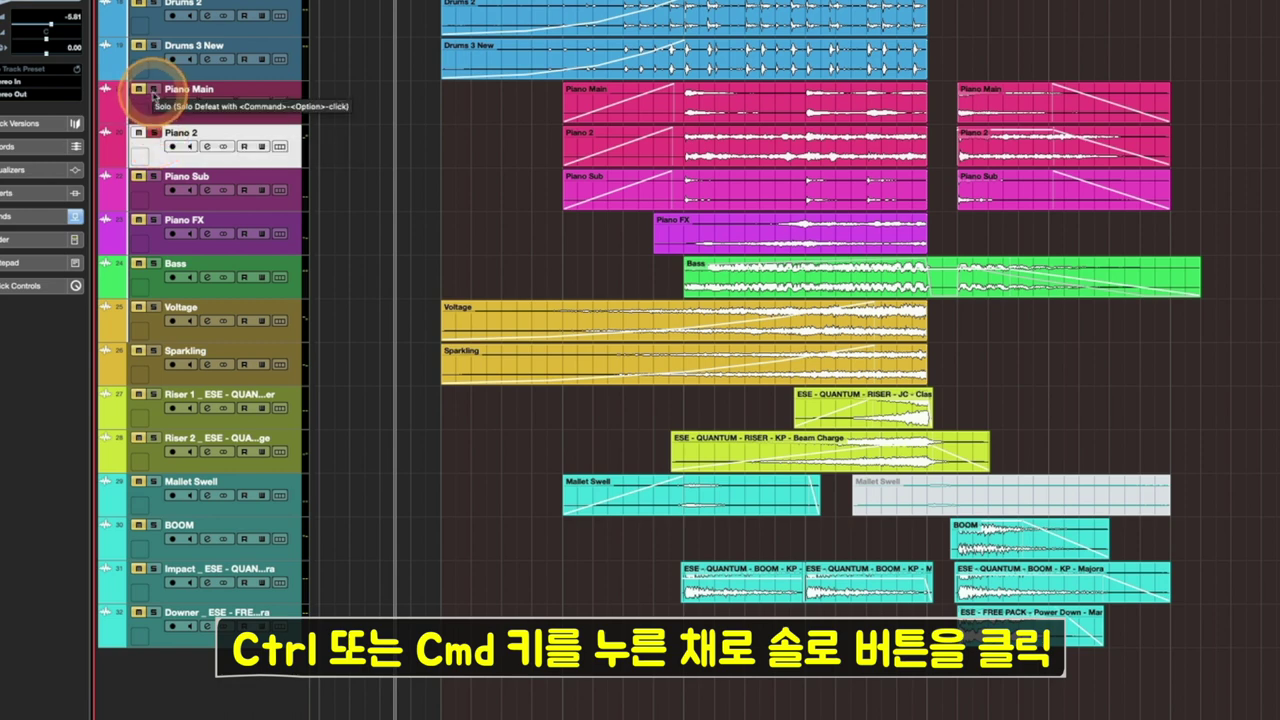
left_click(154, 90)
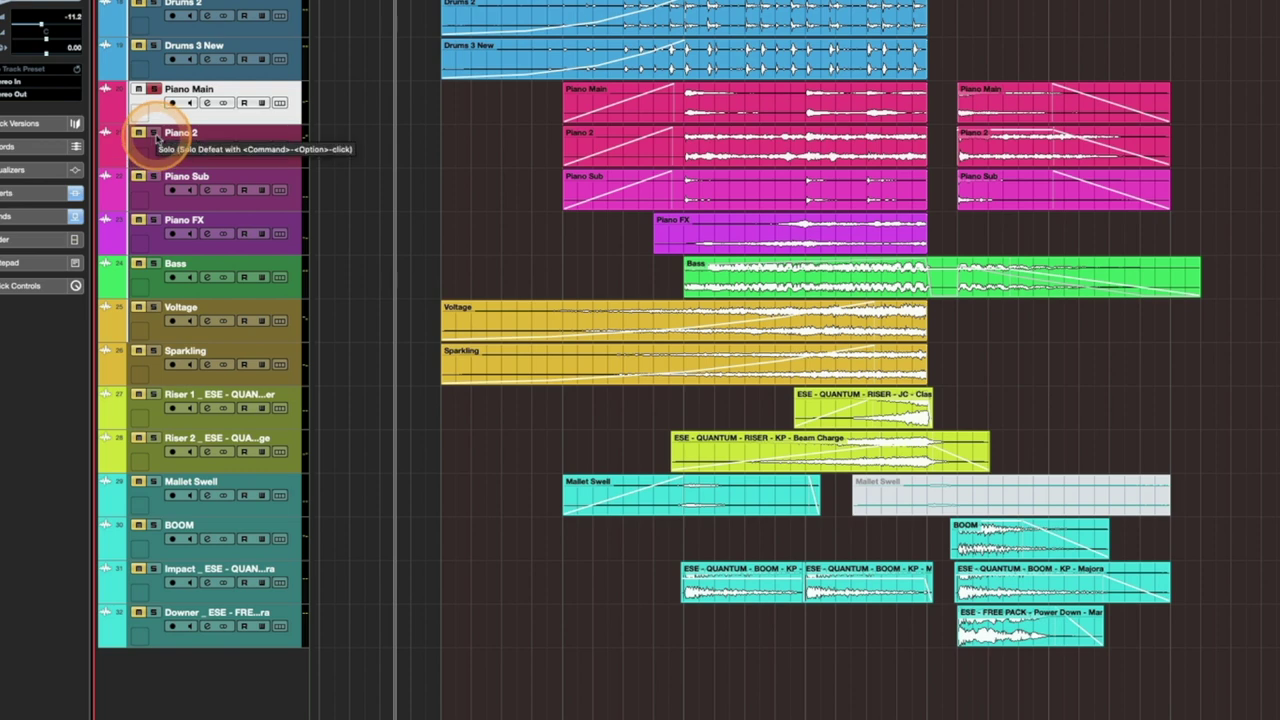
left_click(155, 140)
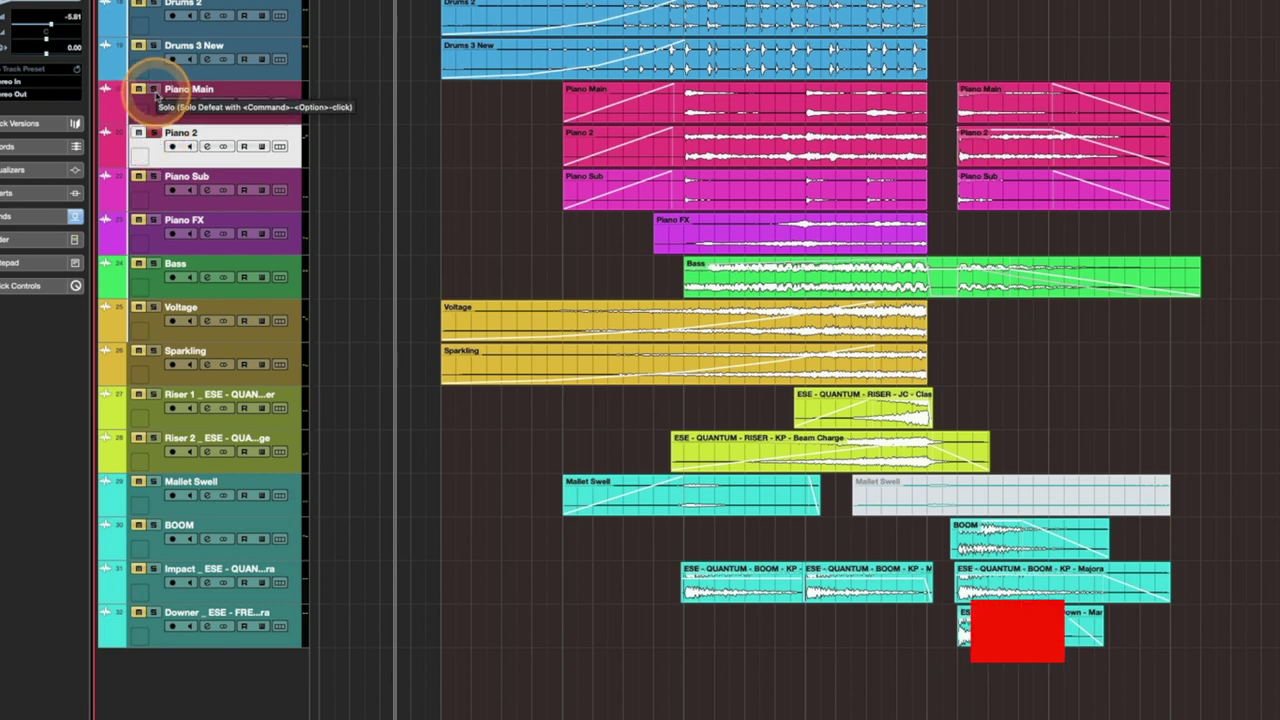
left_click(155, 92)
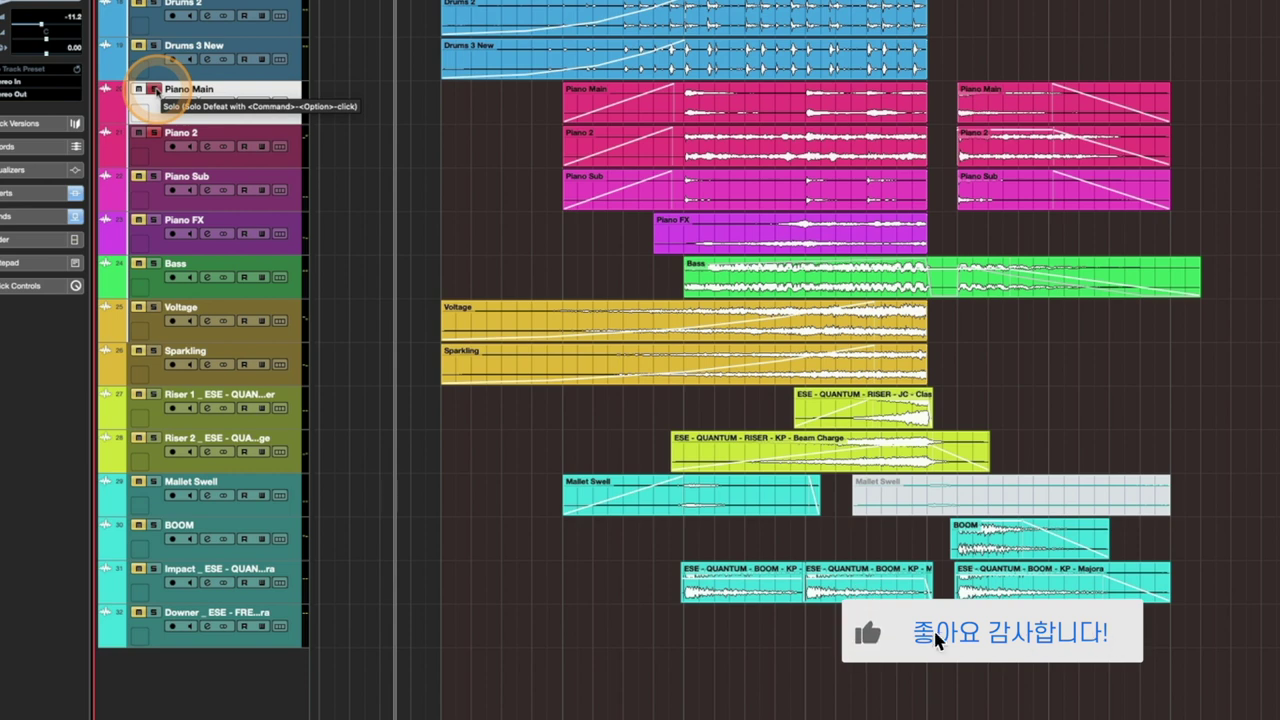
left_click(156, 94)
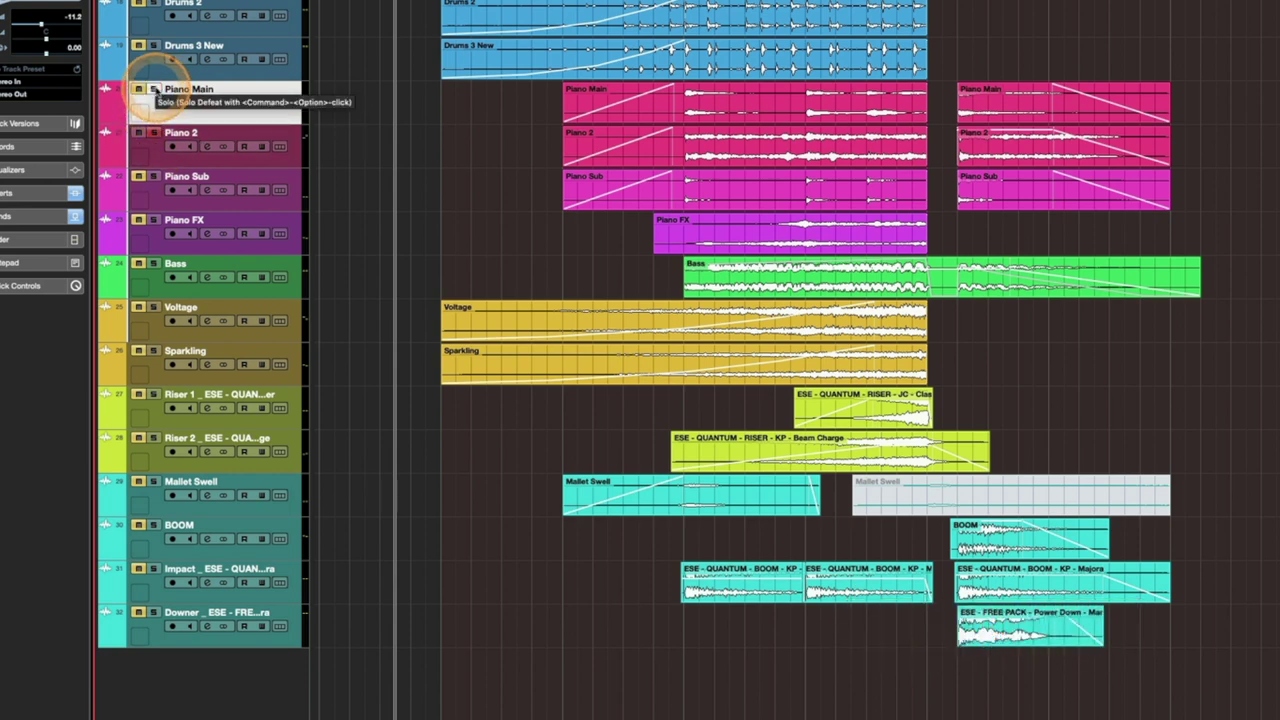
key("Down")
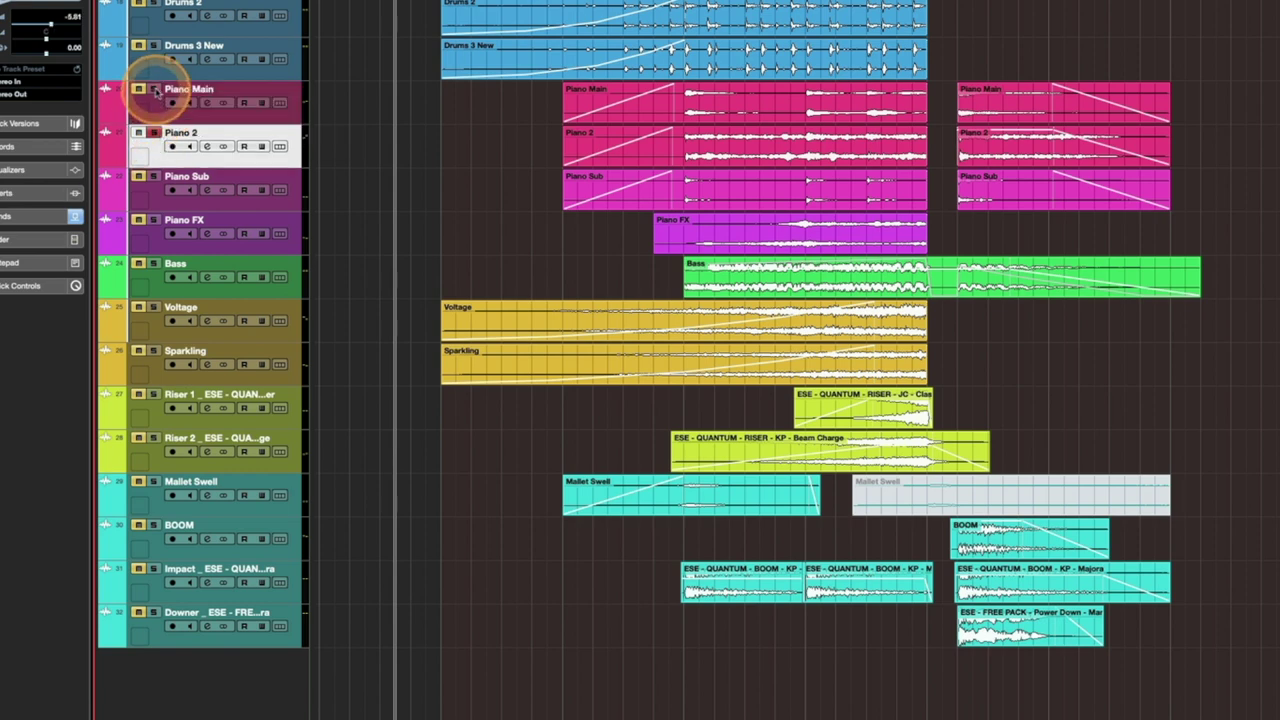
Check the tracks one at a time by exclusively soloing Piano 2, Piano Sub, Piano FX, Bass and Voltage in turn
left_click(155, 131)
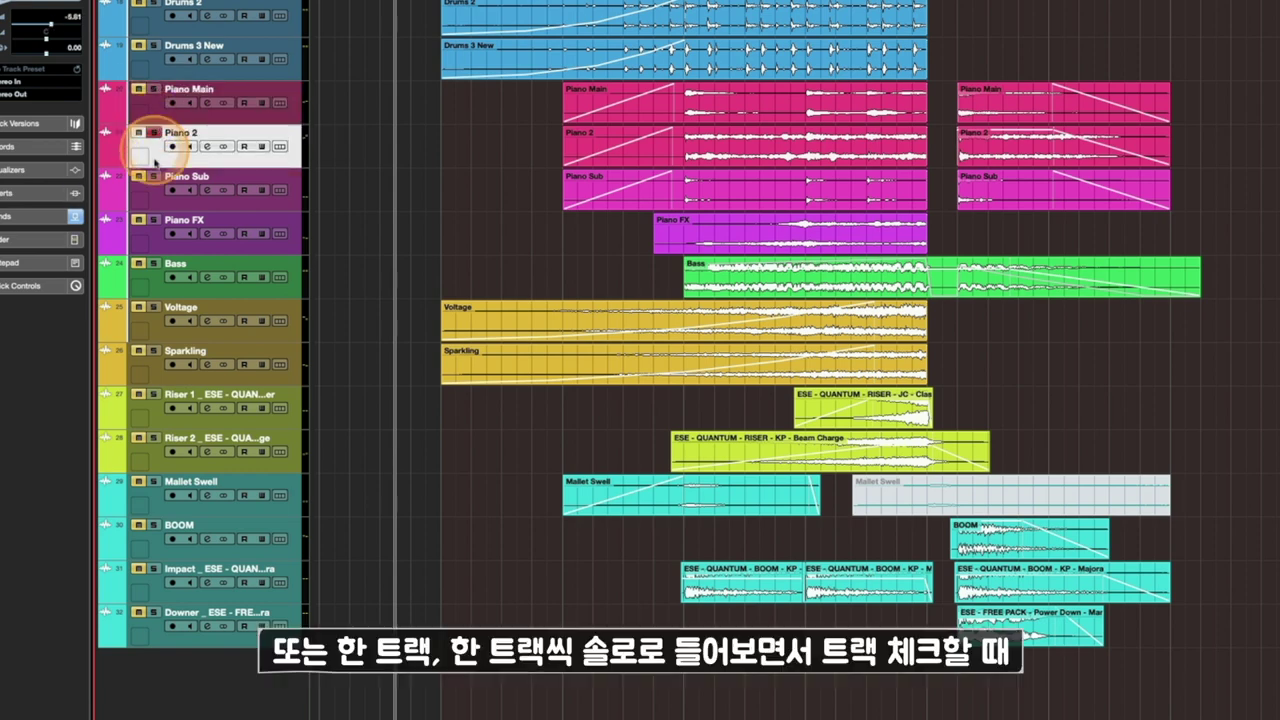
left_click(155, 177)
left_click(154, 220)
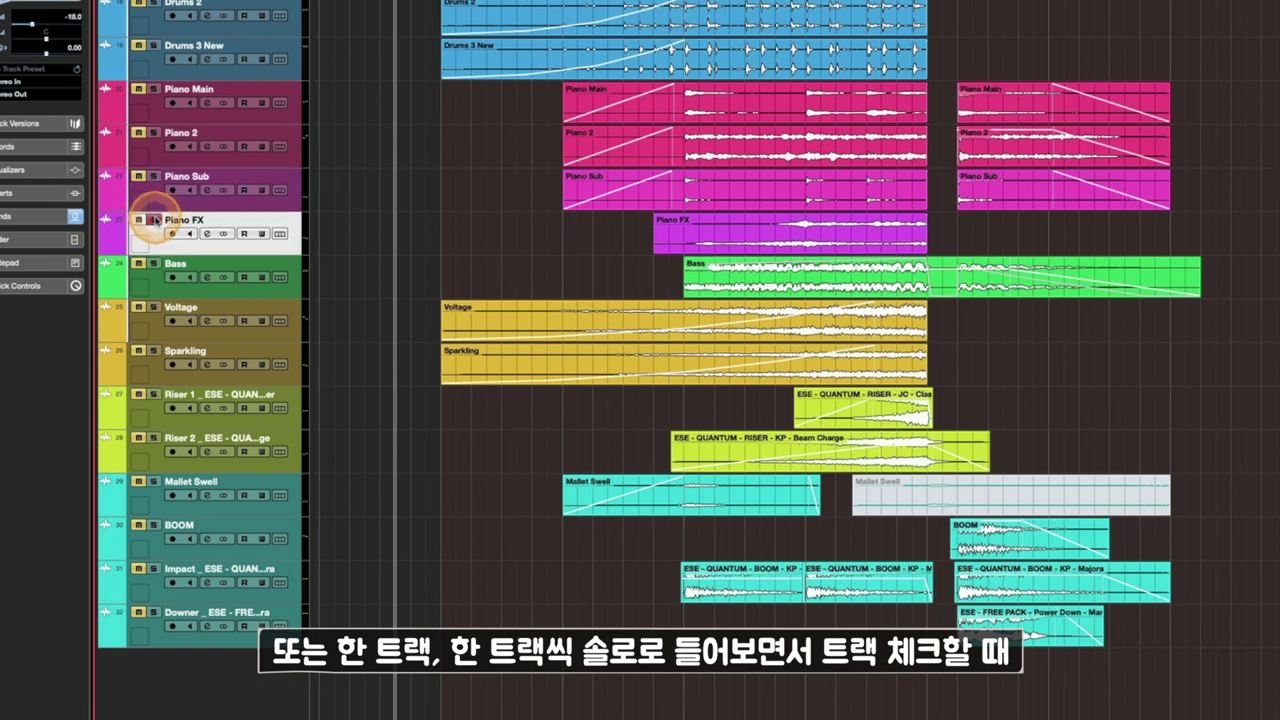
left_click(154, 264)
left_click(156, 313)
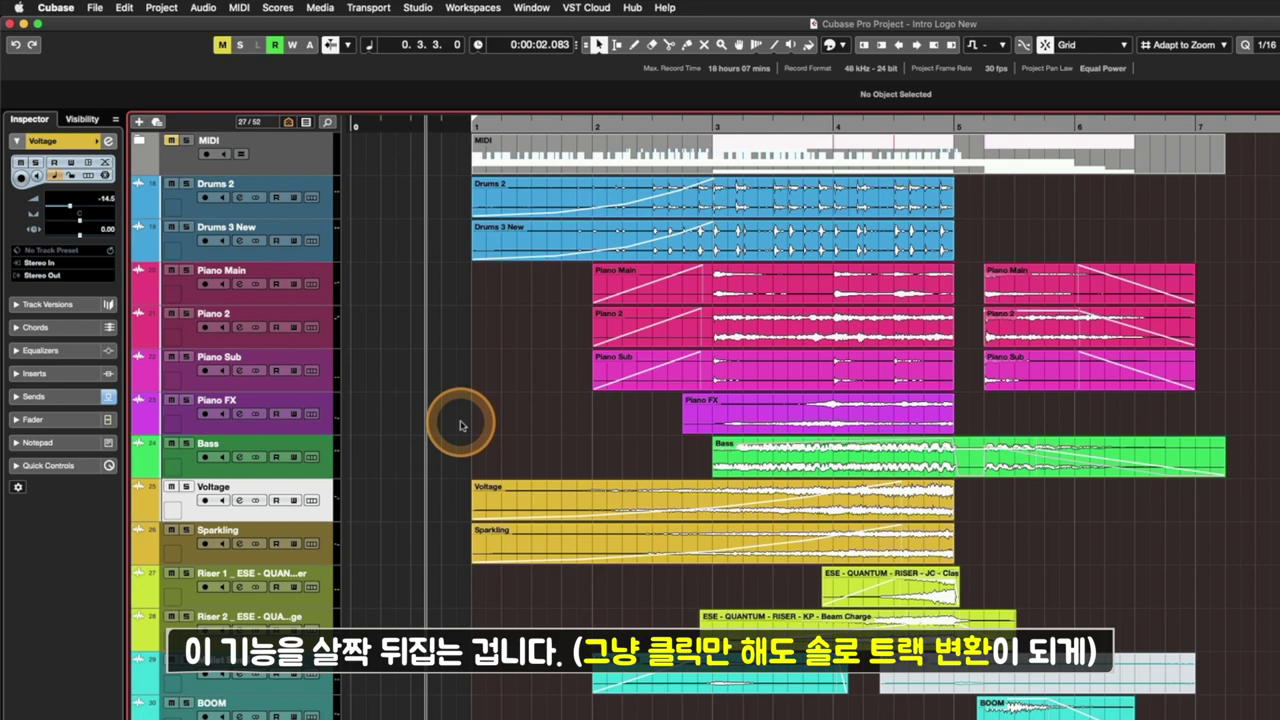
Turn on Enable Solo on Selected Track in the Project & MixConsole editing preferences and apply the change
left_click(56, 7)
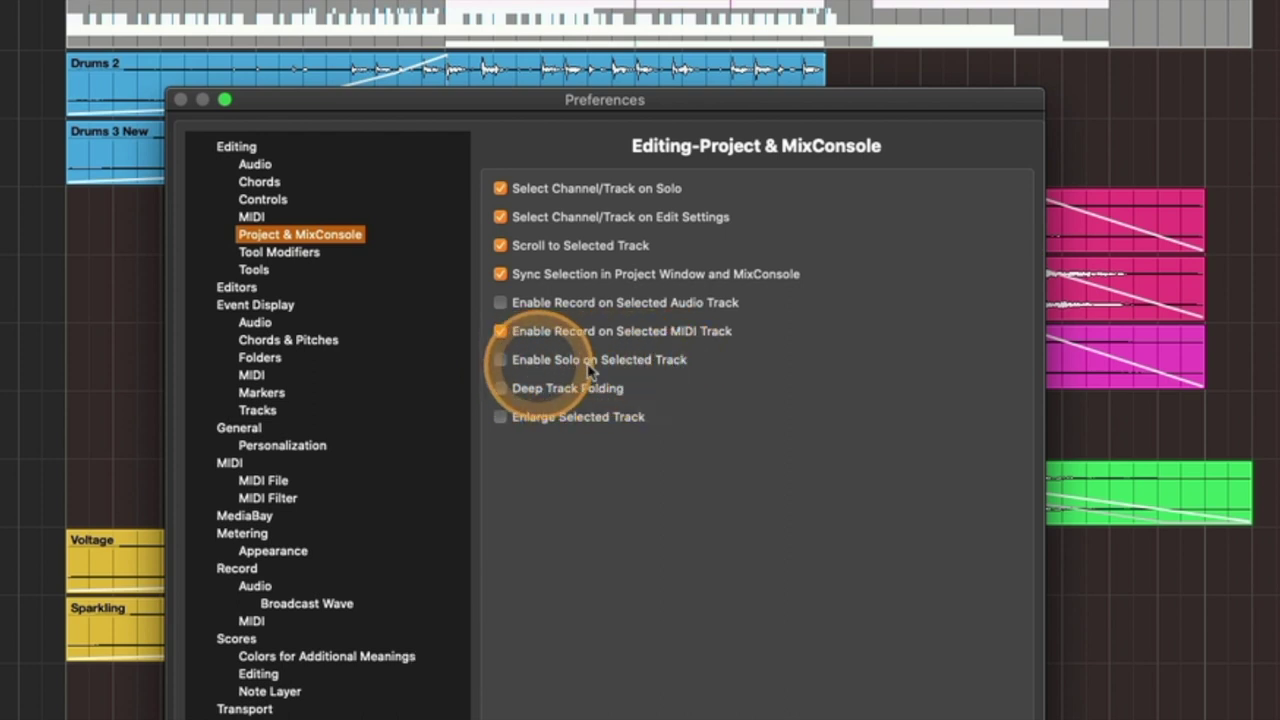
left_click(500, 360)
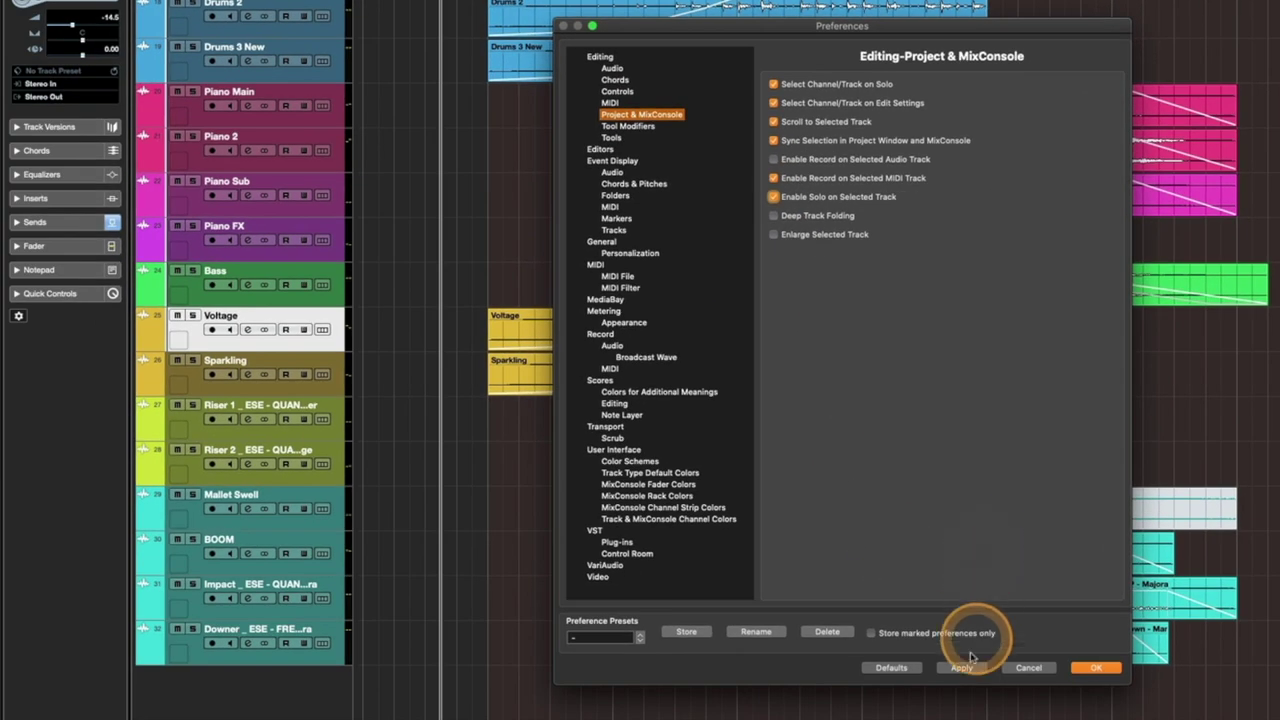
left_click(962, 668)
left_click(1098, 668)
Solo Voltage, and add Bass to the solo and remove it again using Bass's own solo control
left_click(195, 318)
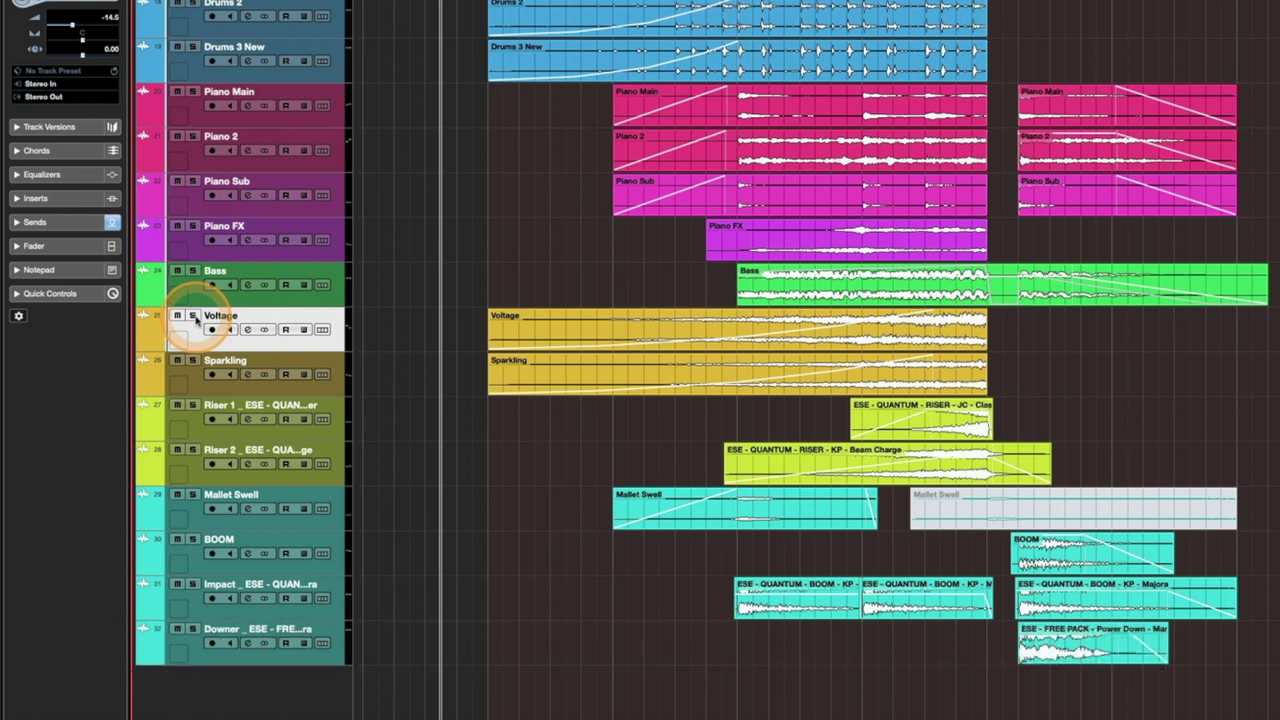
left_click(194, 316)
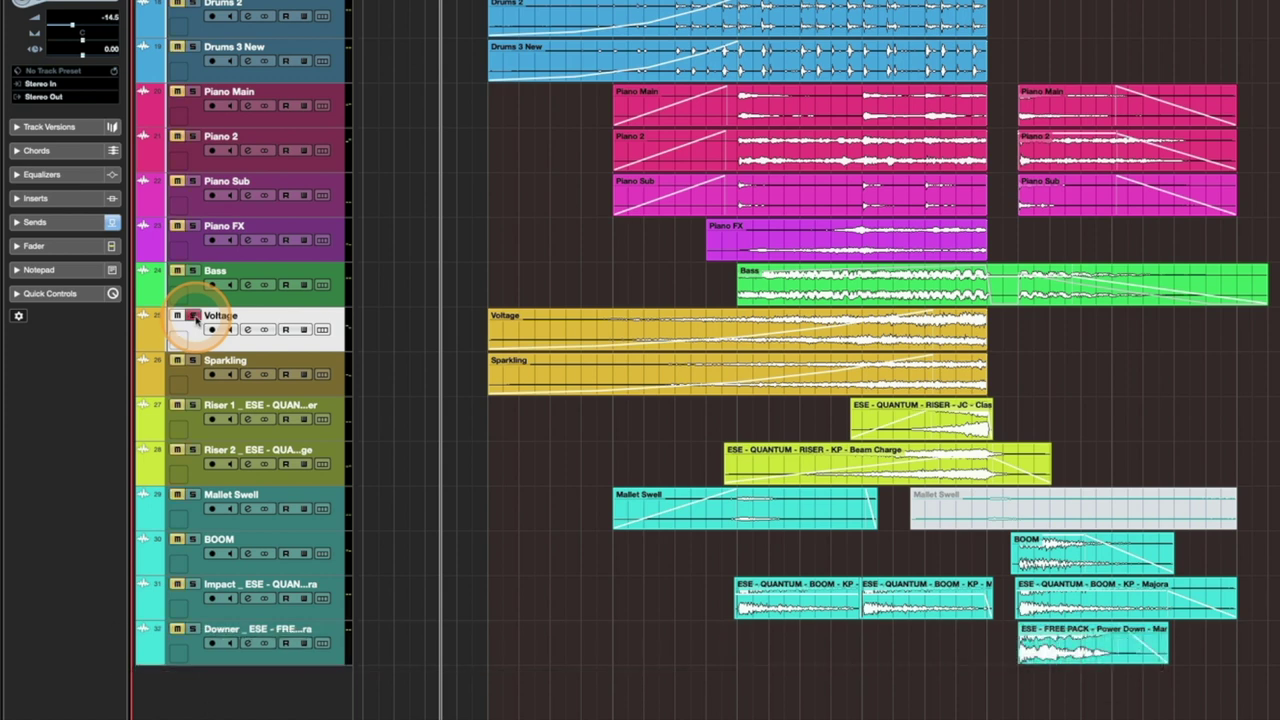
left_click(194, 272)
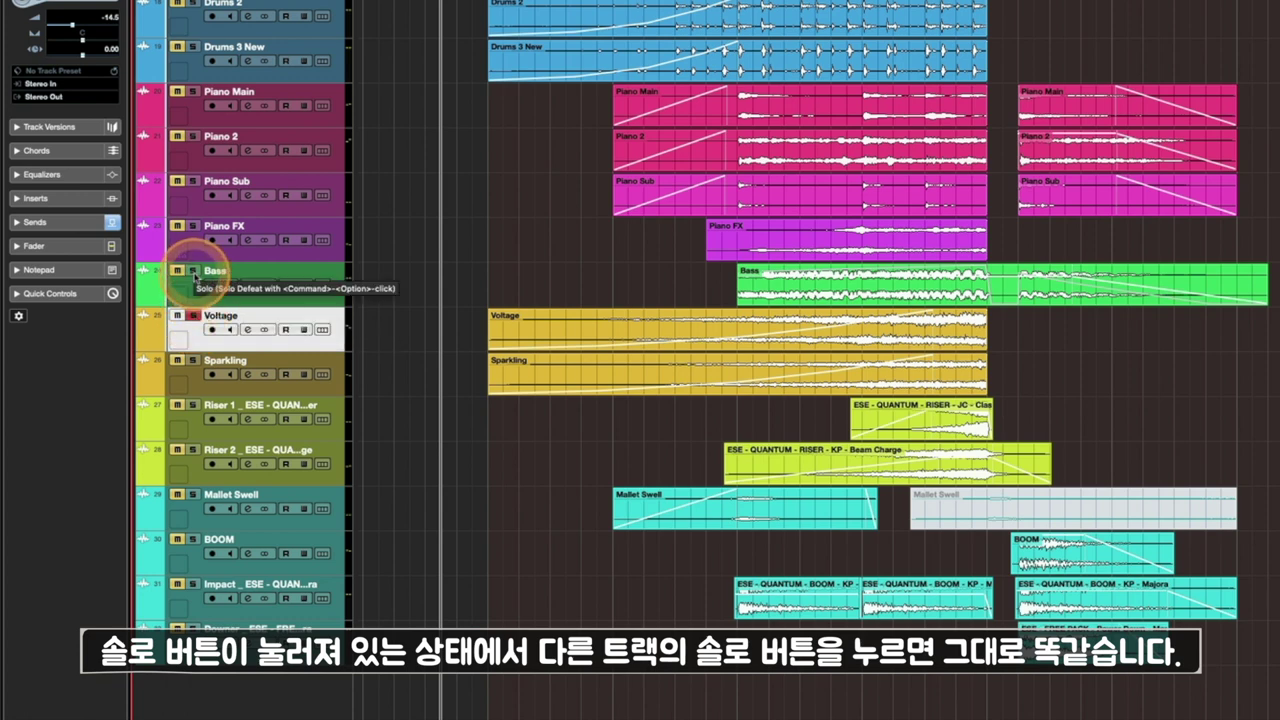
left_click(194, 273)
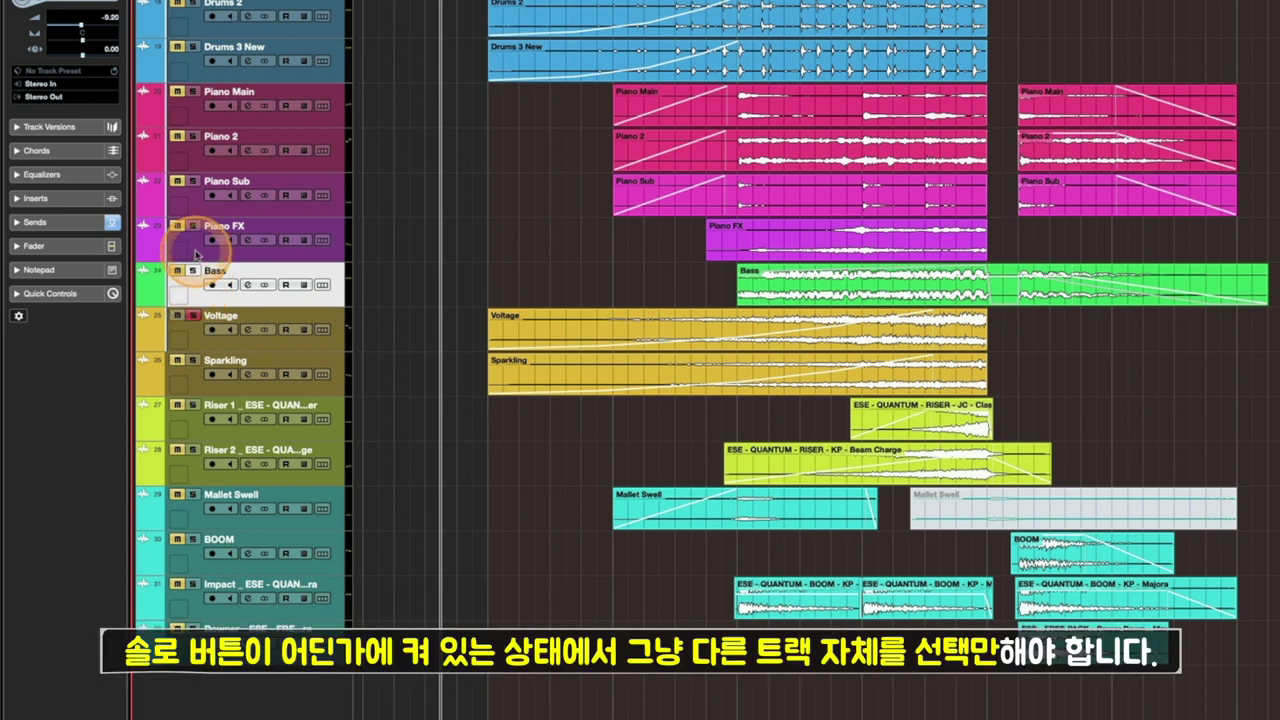
Move the solo to Piano FX and Sparkling by selecting each track, and add Bass and Piano FX to the solo
left_click(210, 232)
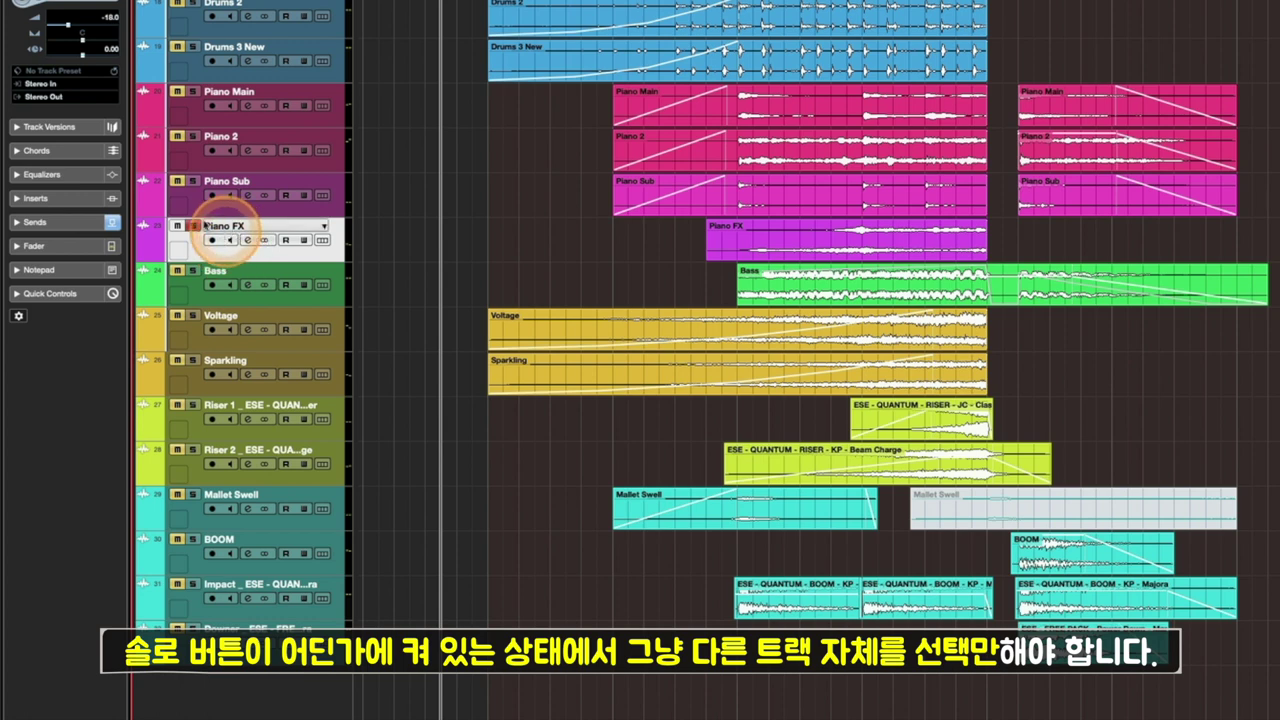
left_click(227, 386)
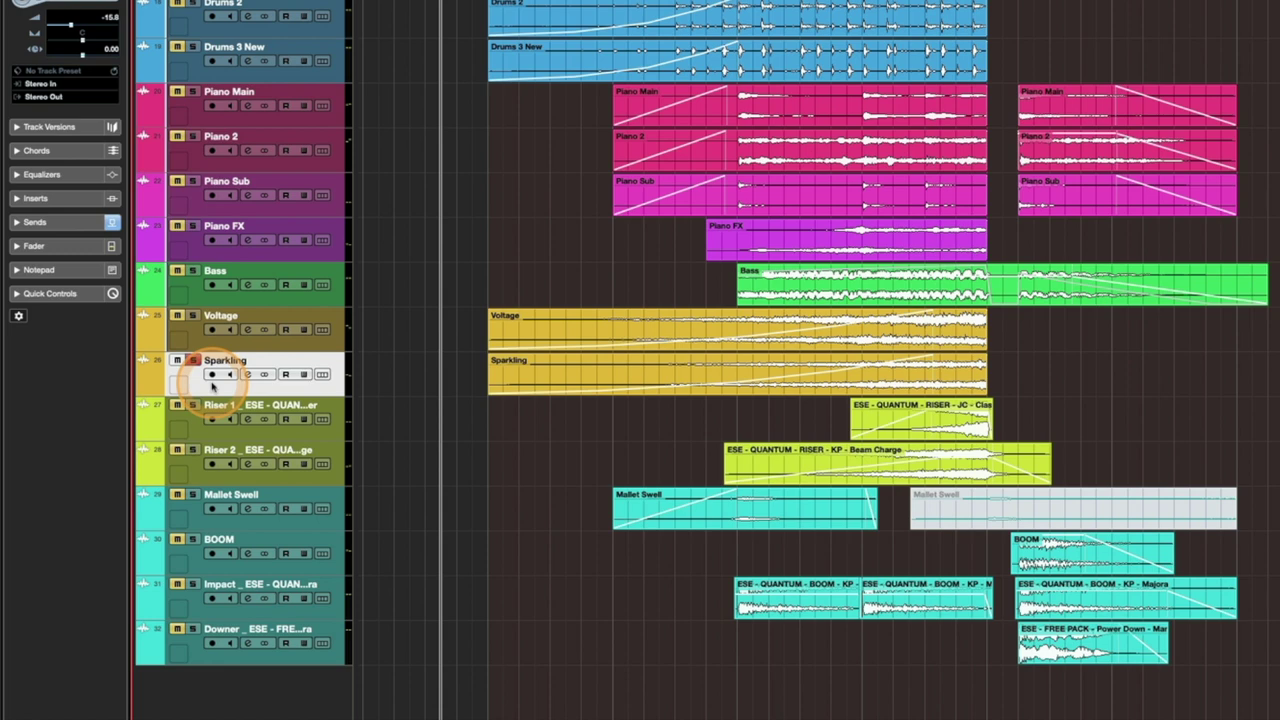
left_click(194, 272)
left_click(194, 227)
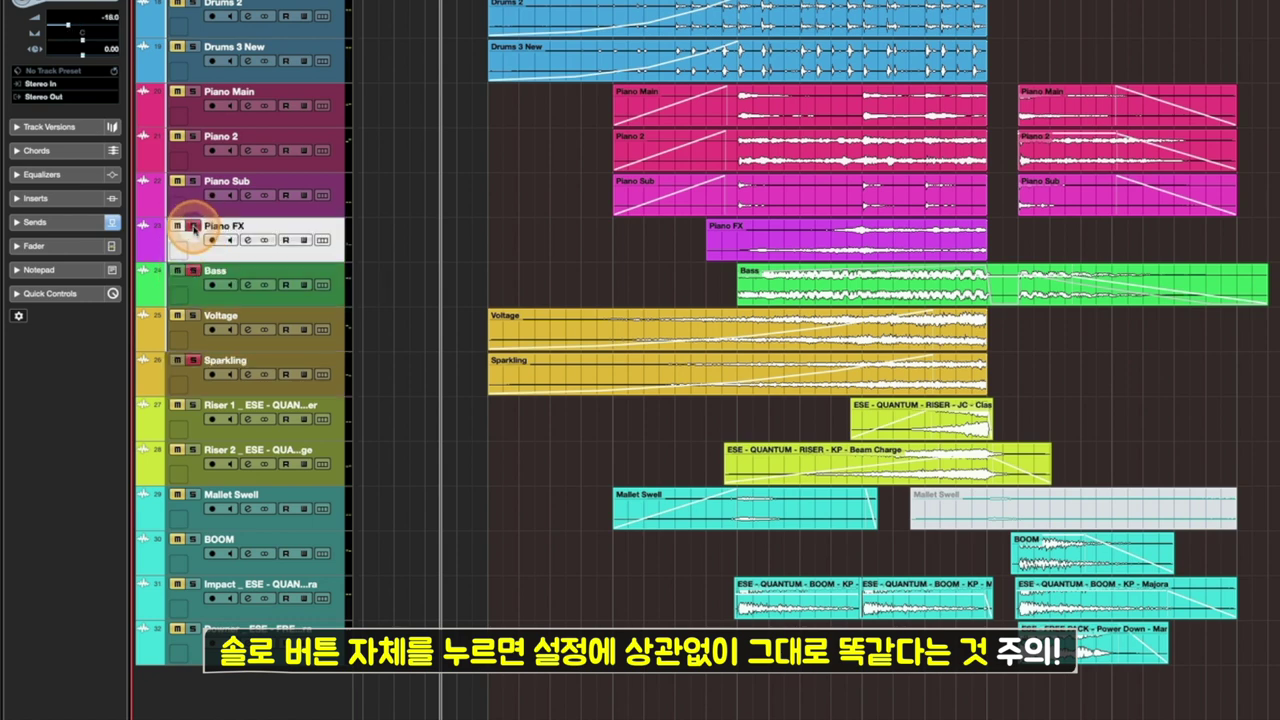
Move the solo to Bass alone by selecting its track, and exclusively solo Voltage and Sparkling one after another
left_click(229, 297)
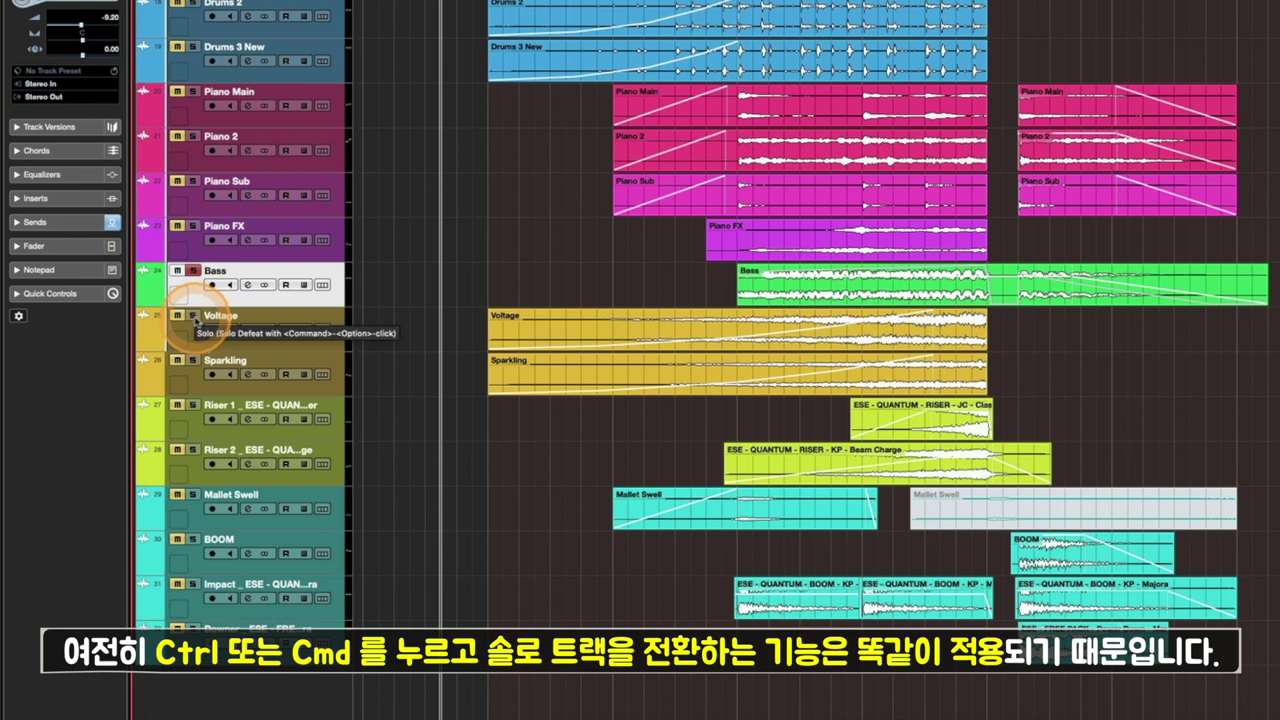
left_click(193, 316)
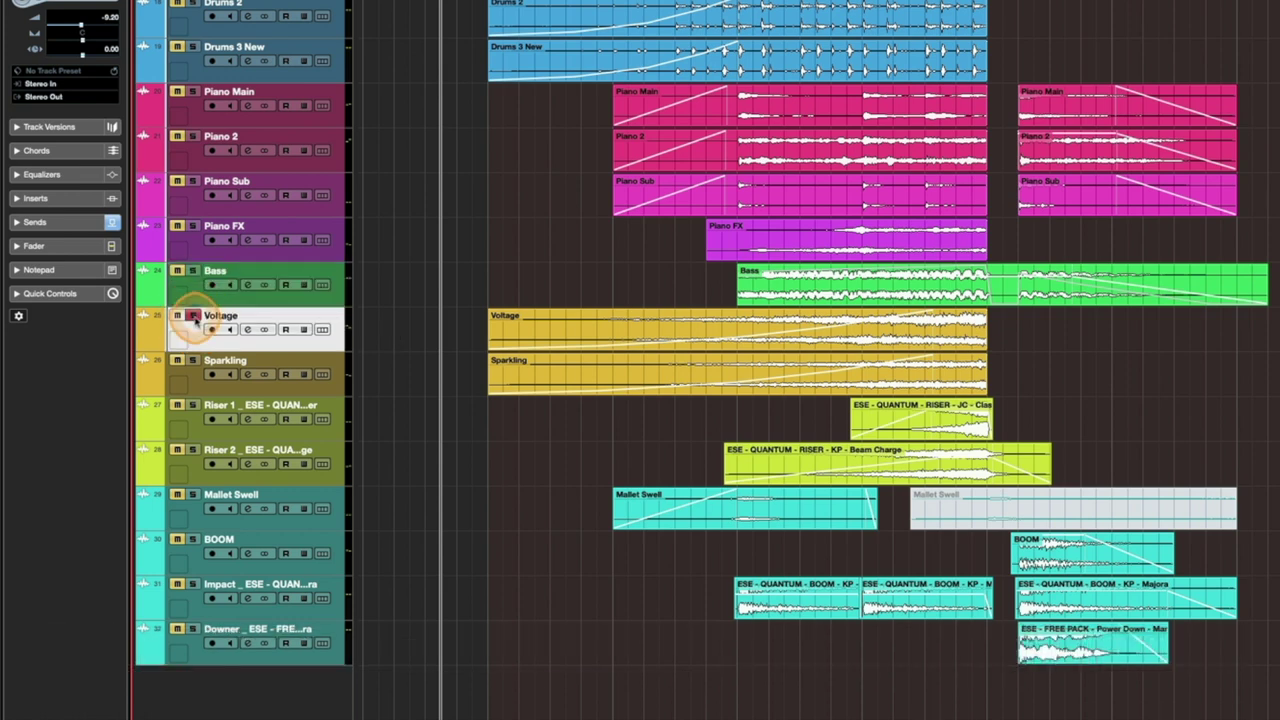
left_click(193, 361)
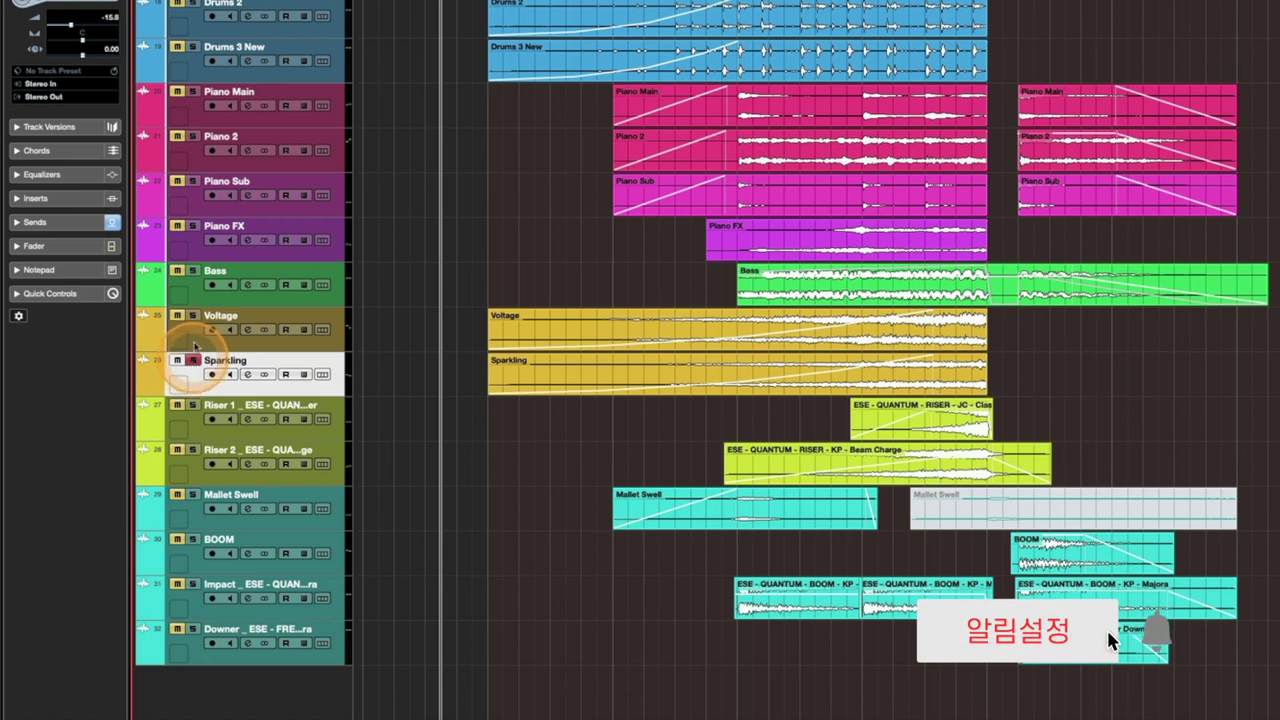
Move the solo upward from Sparkling by changing the track selection, and select Piano FX and Bass to end with Bass soloed
key("Up")
key("Up")
key("Up")
key("Up")
left_click(240, 256)
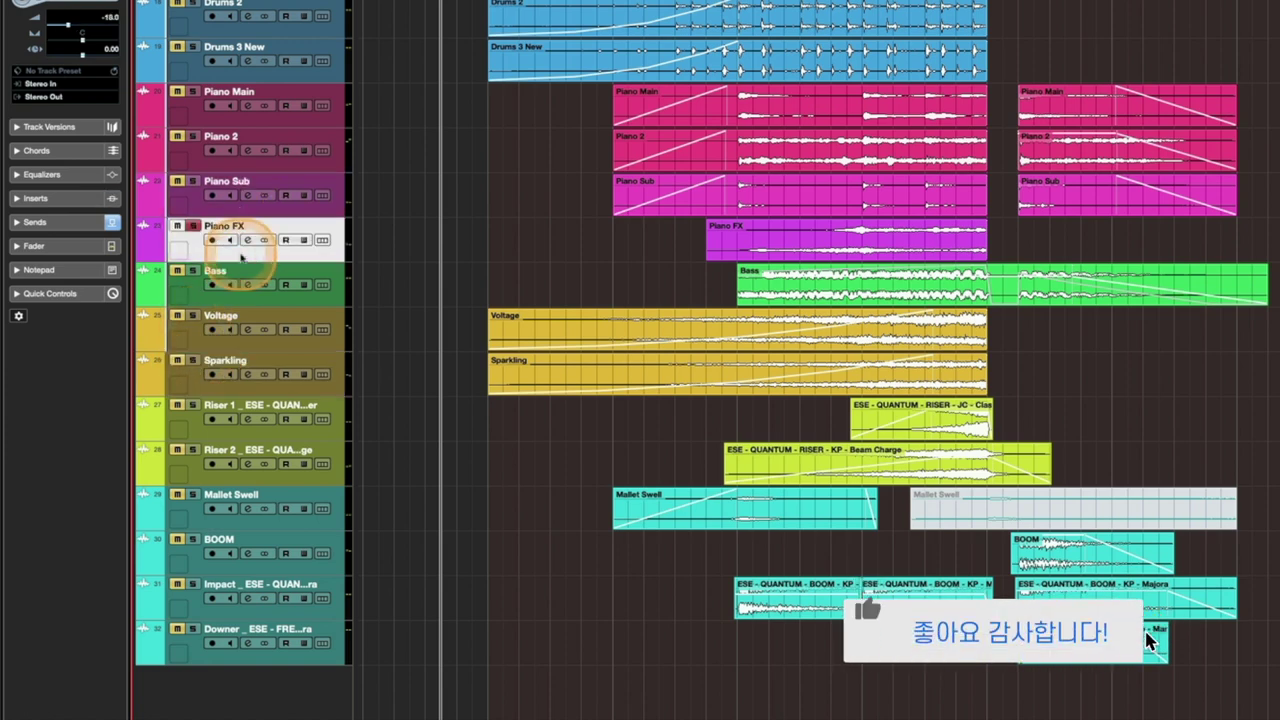
left_click(238, 280)
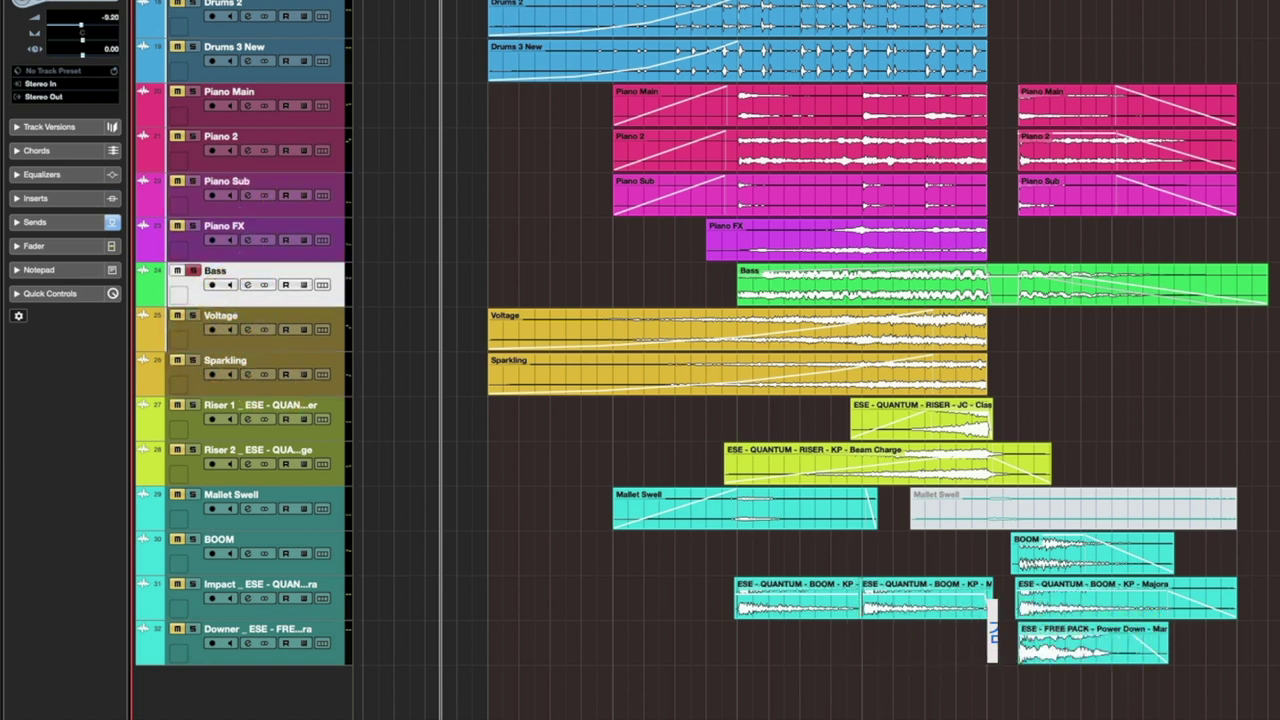
Review the Enable Solo on Selected Track option in the Project & MixConsole preferences and close the preferences
key("super+comma")
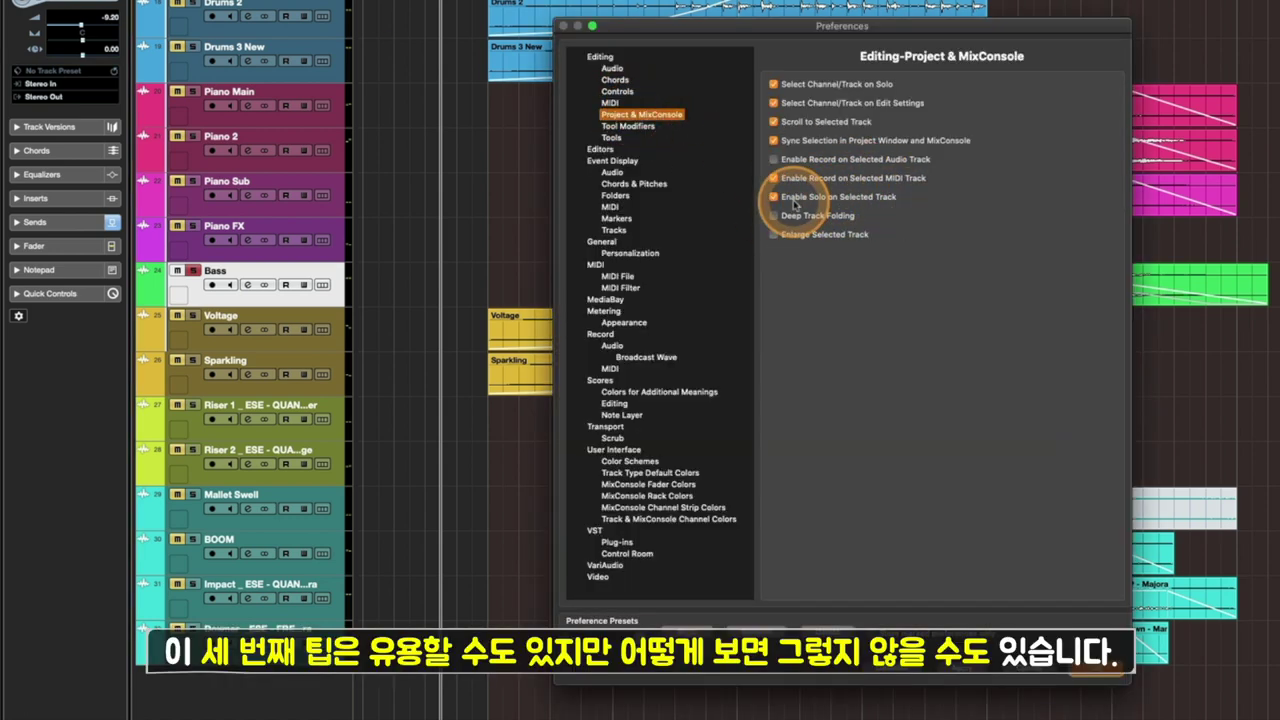
left_click(1097, 667)
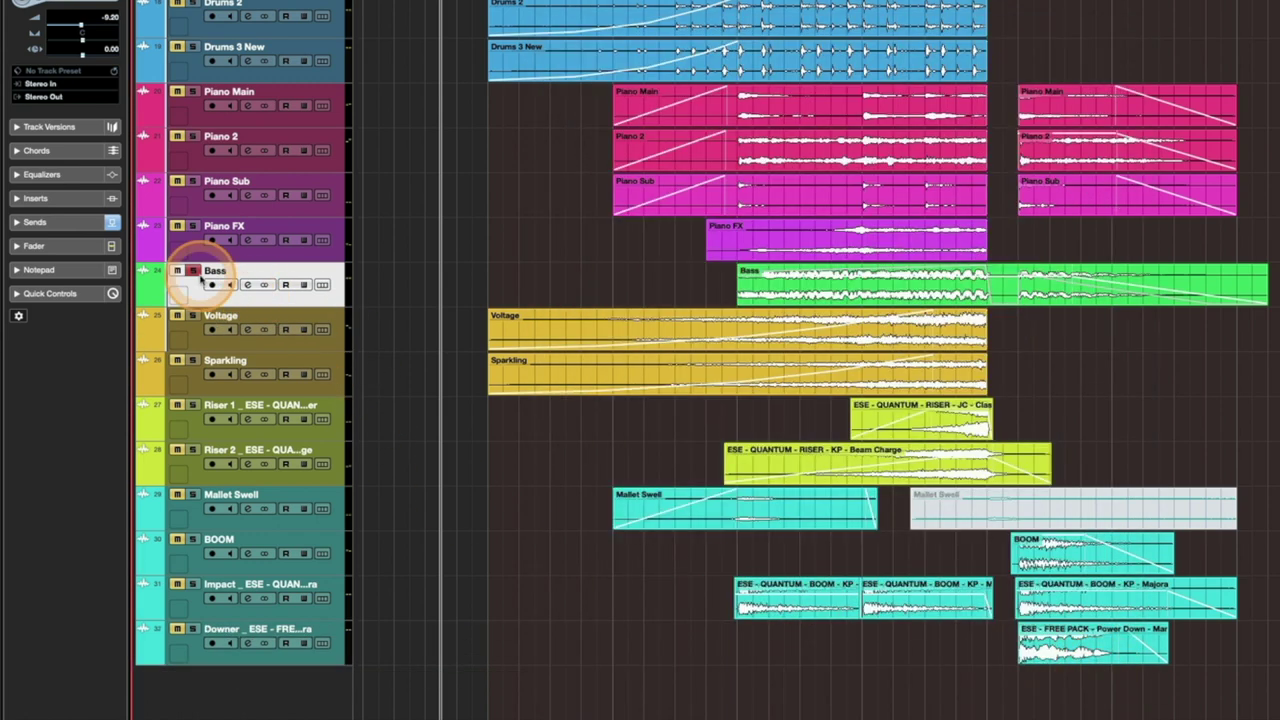
Select Riser 1 with its solo off, and turn on Solo Defeat for the Sparkling track
left_click(193, 405)
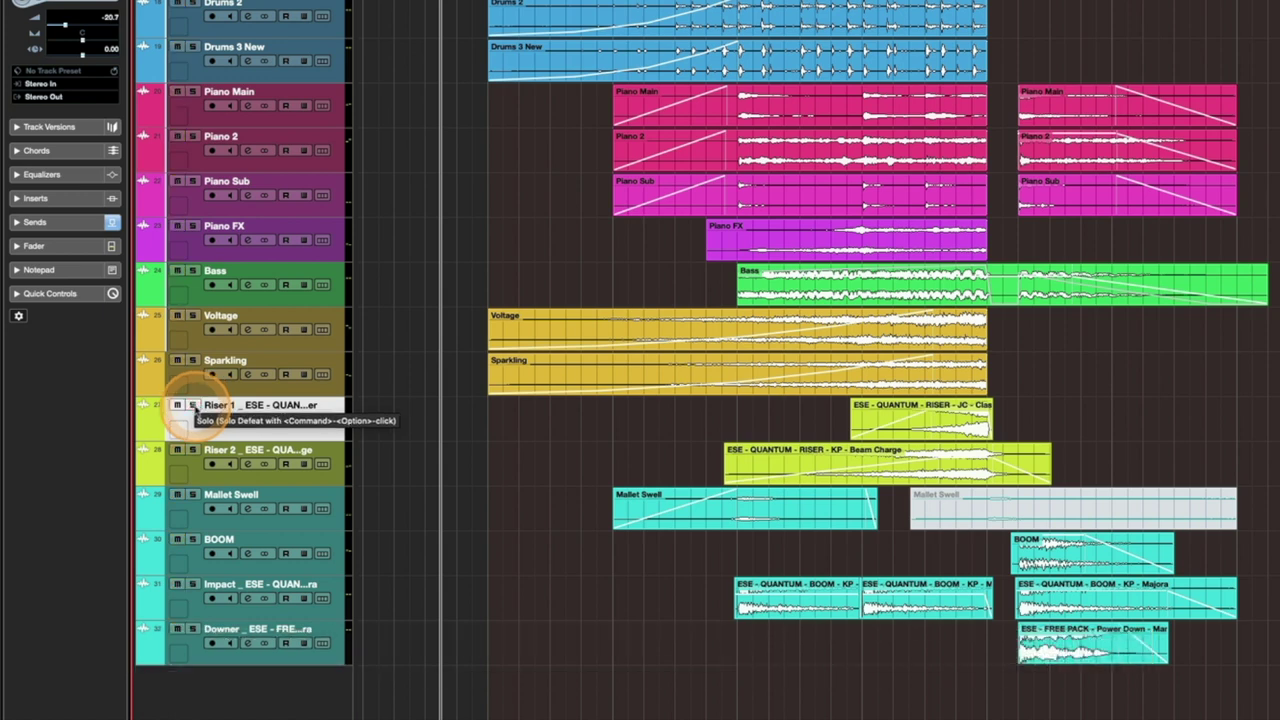
left_click(193, 361)
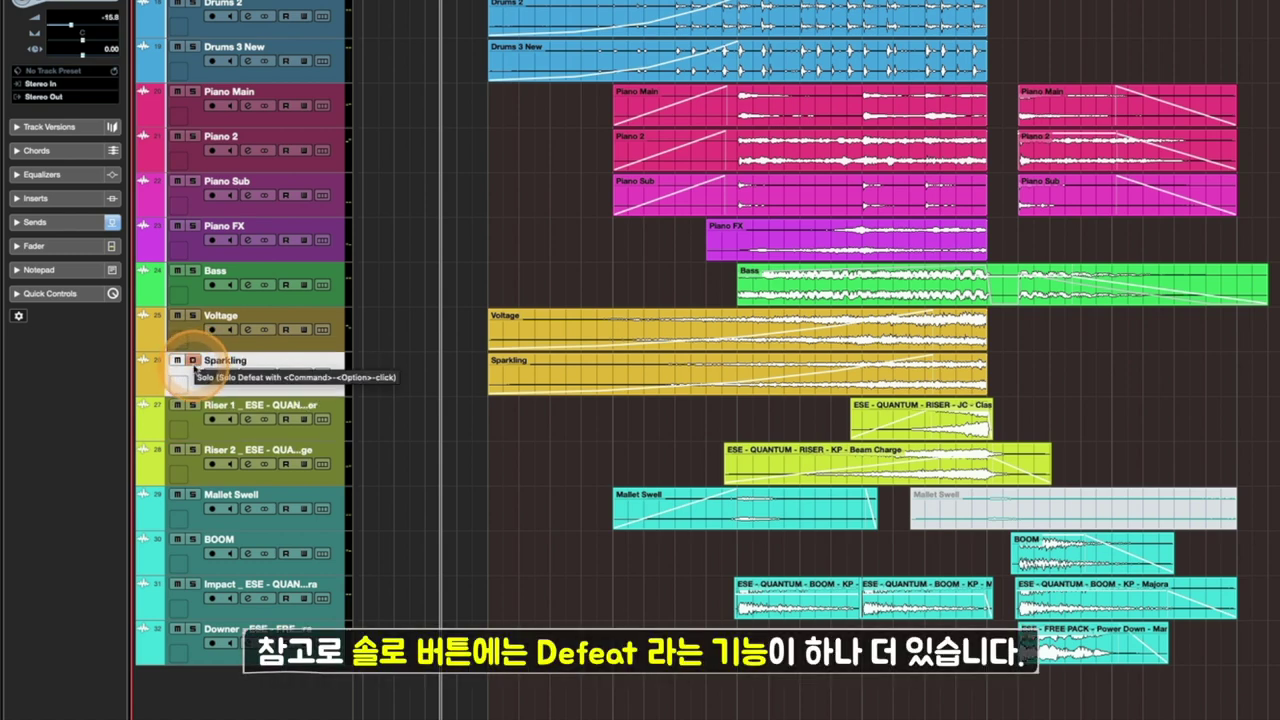
left_click(193, 362)
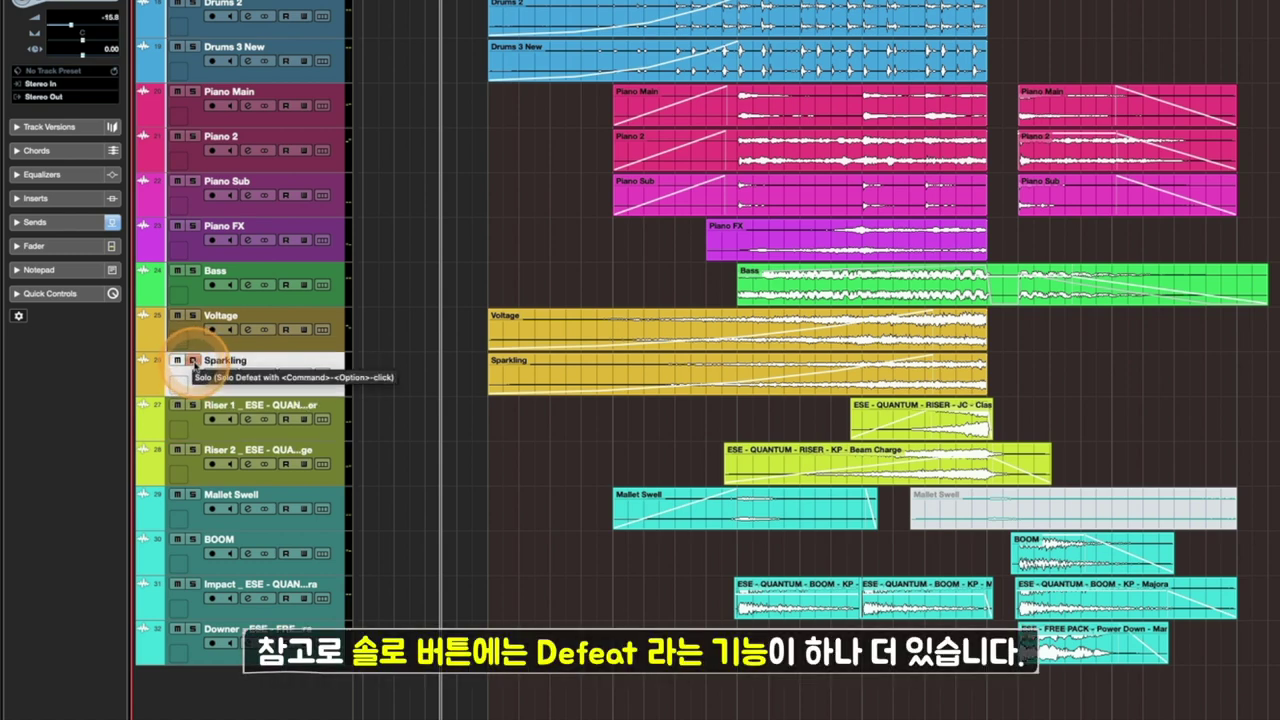